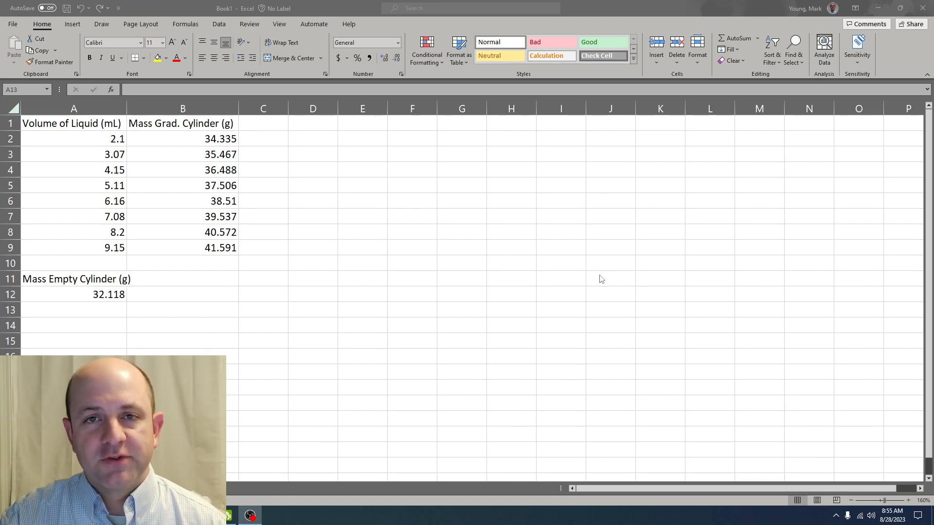
{"action": "left_click", "coordinate": [389, 234]}
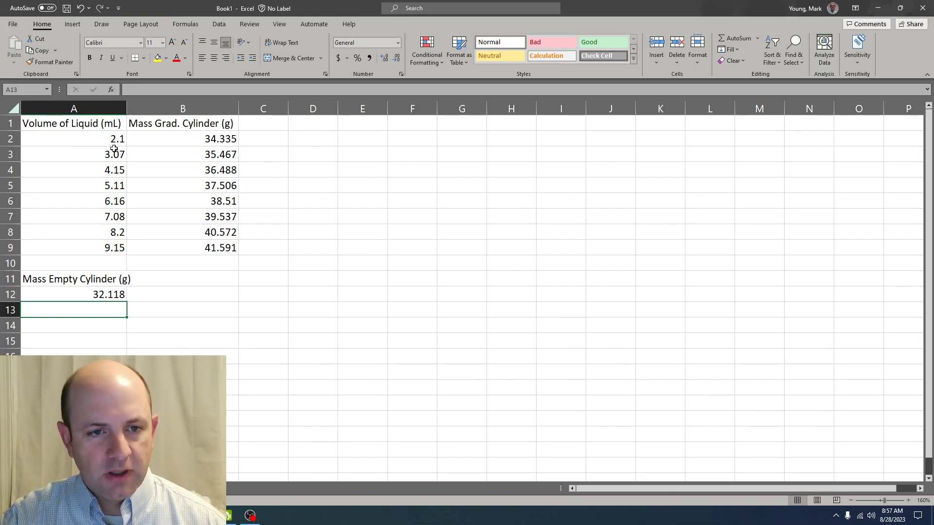
{"action": "left_click", "coordinate": [101, 139]}
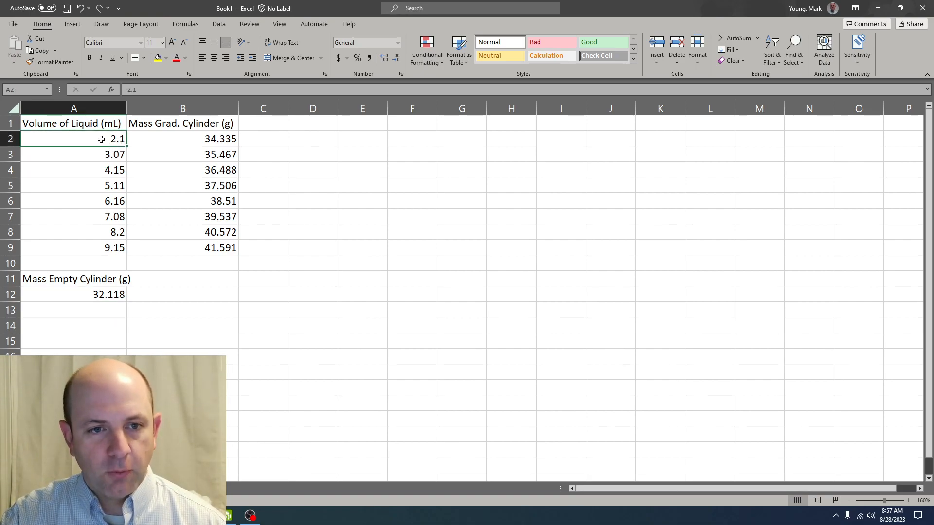
{"action": "left_click", "coordinate": [96, 233]}
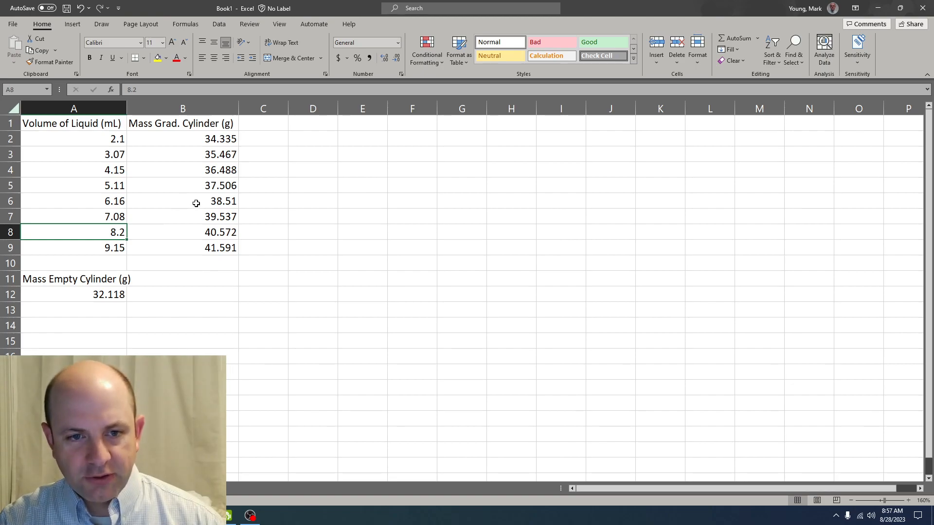
{"action": "left_click", "coordinate": [196, 203]}
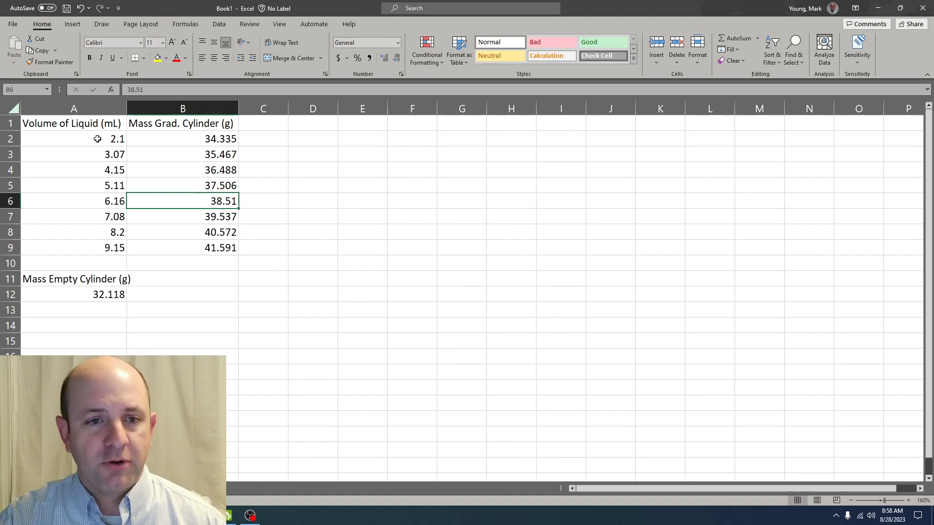
- Format the liquid volume values in A2:A9 as Number with 2 decimal places
{"action": "left_click_drag", "start_coordinate": [97, 139], "coordinate": [99, 248]}
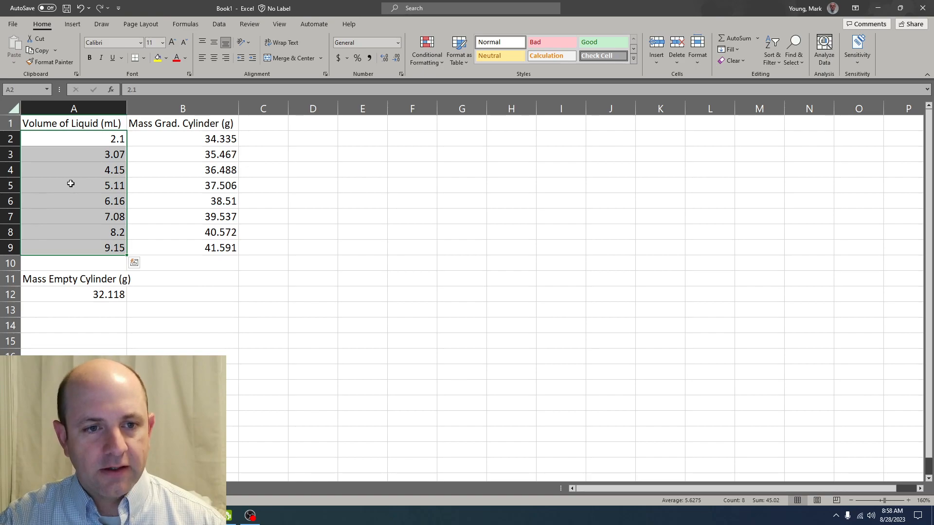
{"action": "right_click", "coordinate": [71, 184]}
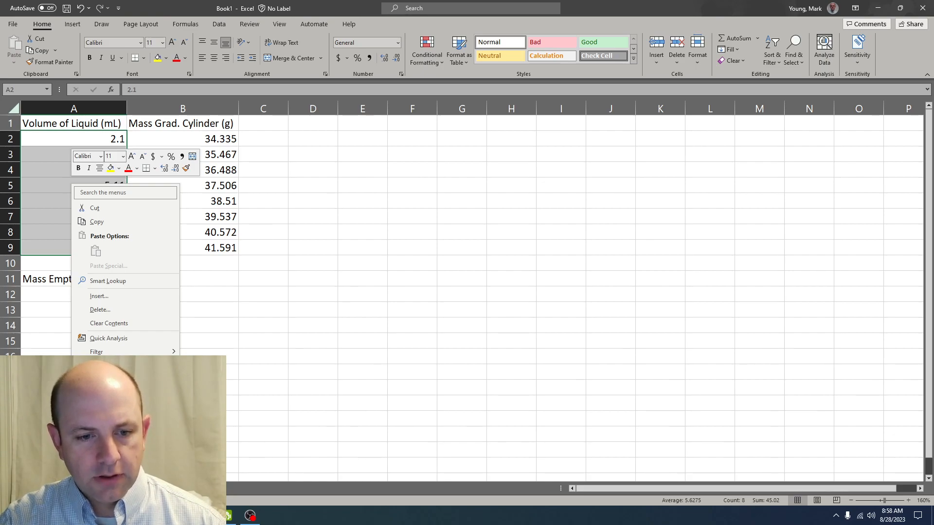
{"action": "left_click", "coordinate": [108, 424]}
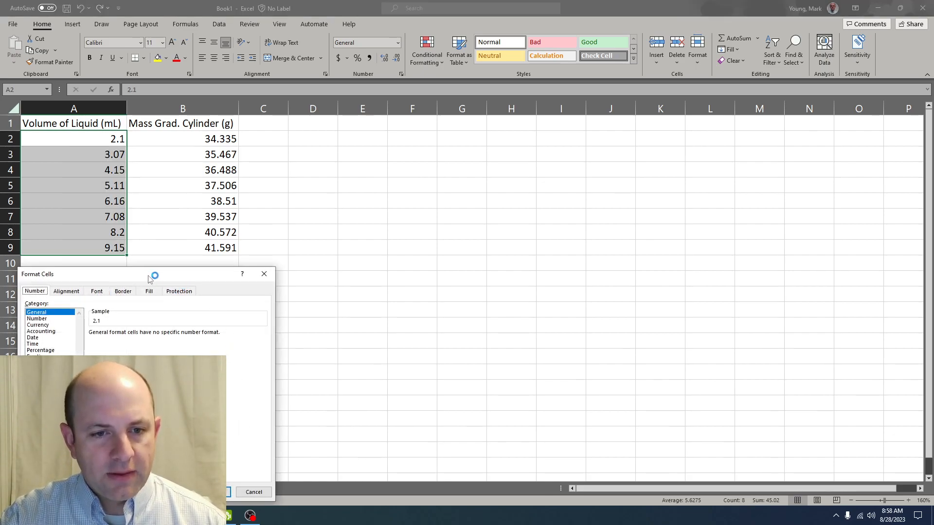
{"action": "left_click_drag", "start_coordinate": [149, 278], "coordinate": [334, 205]}
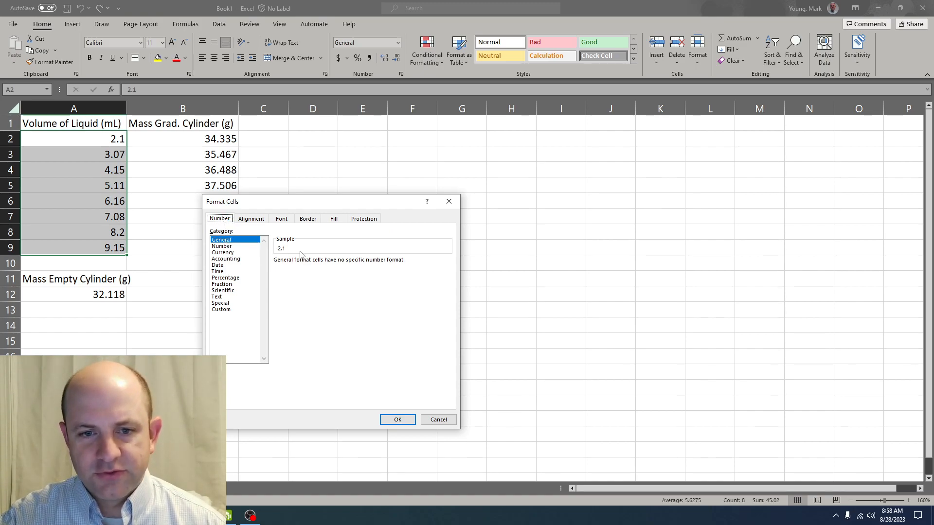
{"action": "left_click", "coordinate": [223, 247]}
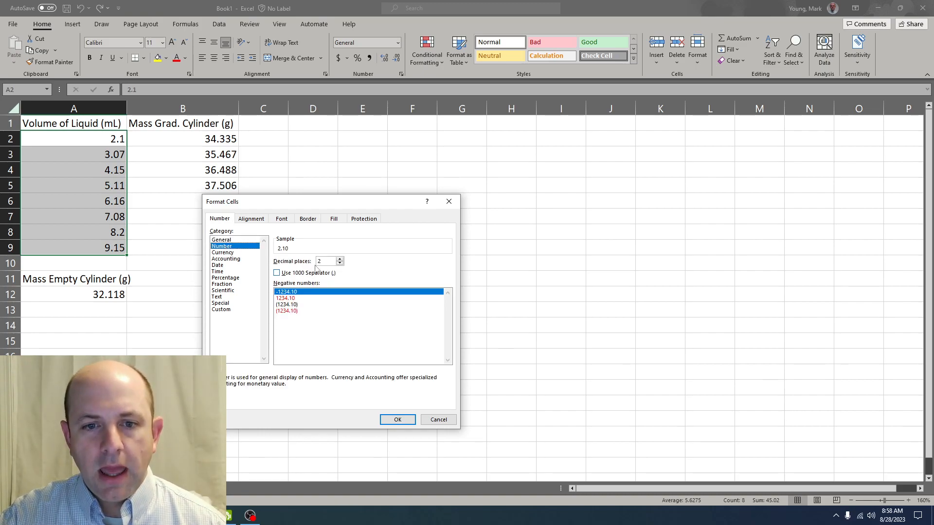
{"action": "left_click", "coordinate": [339, 264]}
{"action": "left_click", "coordinate": [340, 258]}
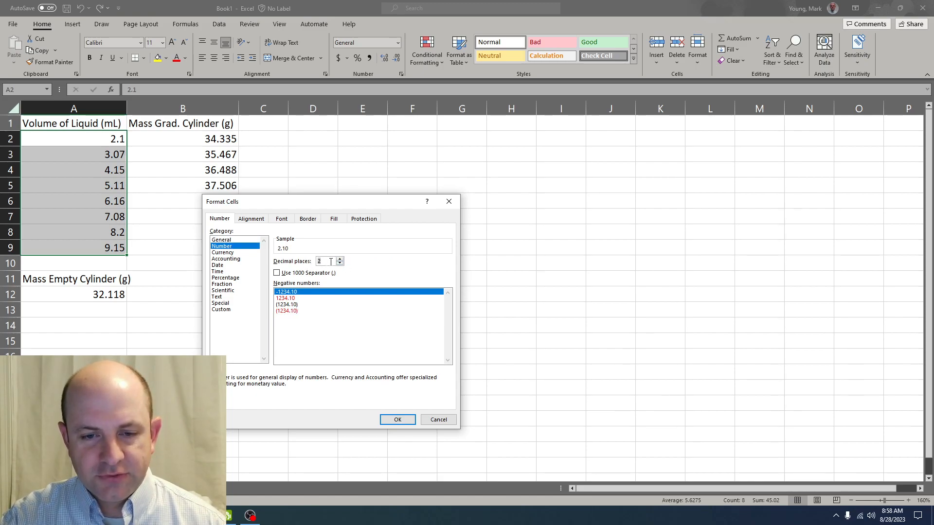
{"action": "left_click", "coordinate": [397, 419]}
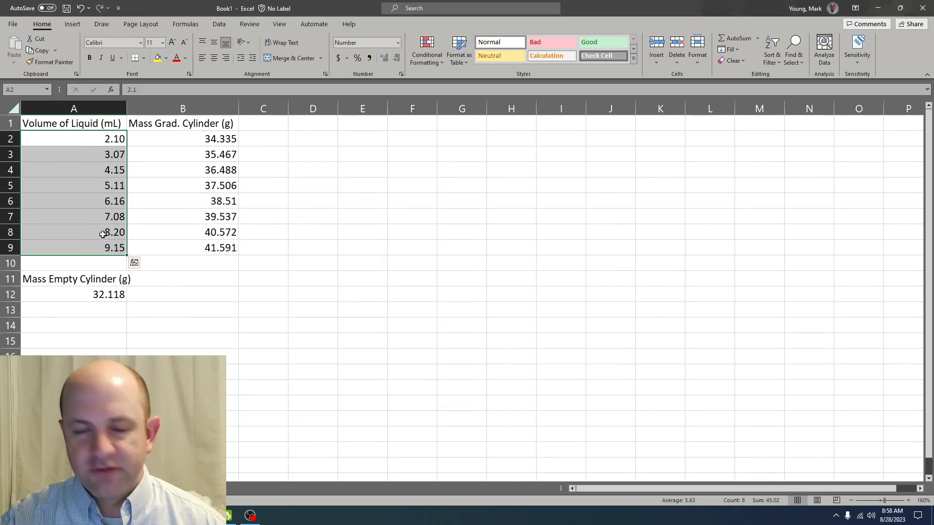
- Format the graduated cylinder mass values in B2:B9 as Number with 3 decimal places
{"action": "left_click", "coordinate": [177, 248]}
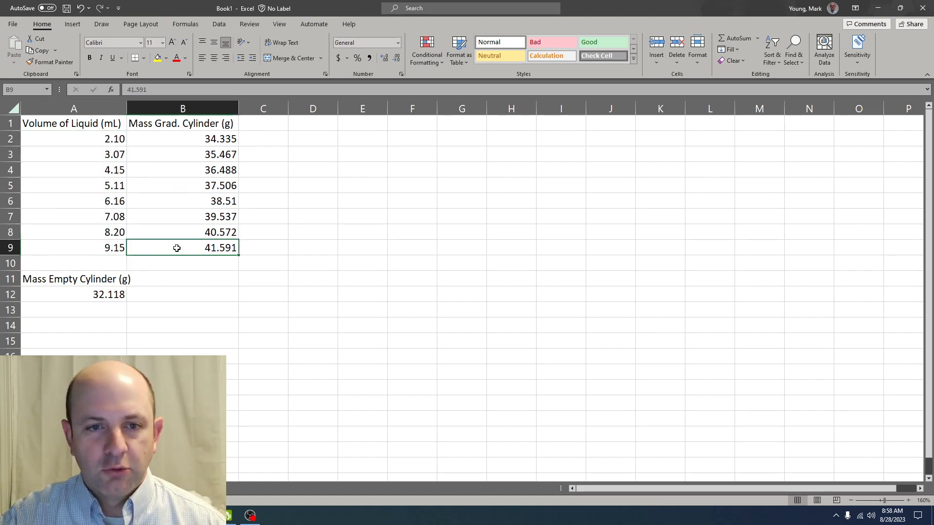
{"action": "left_click", "coordinate": [178, 139]}
{"action": "left_click_drag", "start_coordinate": [177, 139], "coordinate": [188, 245]}
{"action": "right_click", "coordinate": [168, 187]}
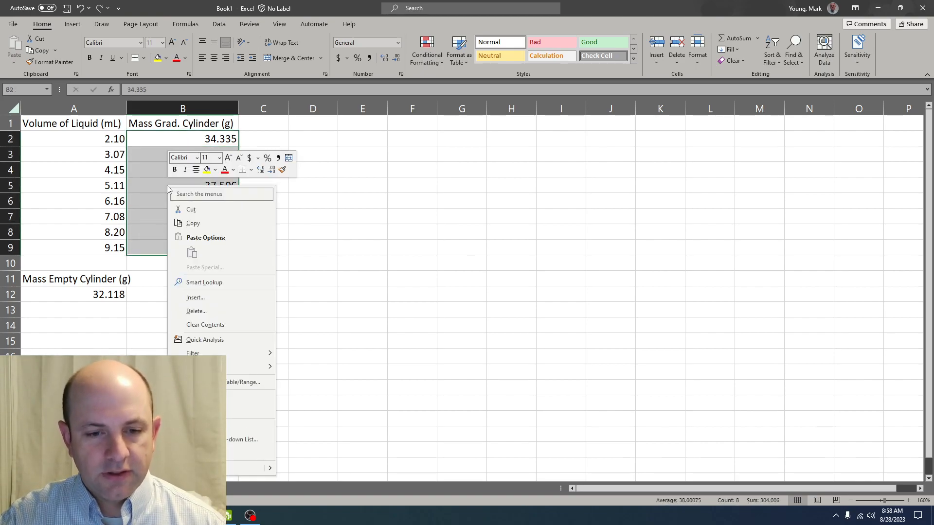
{"action": "left_click", "coordinate": [241, 426]}
{"action": "left_click_drag", "start_coordinate": [164, 276], "coordinate": [333, 187]}
{"action": "left_click", "coordinate": [314, 231]}
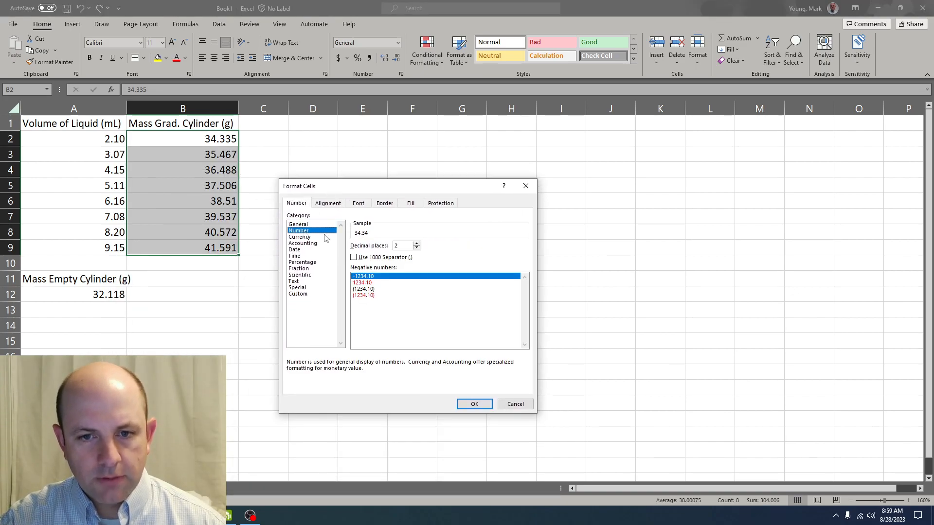
{"action": "left_click", "coordinate": [417, 243]}
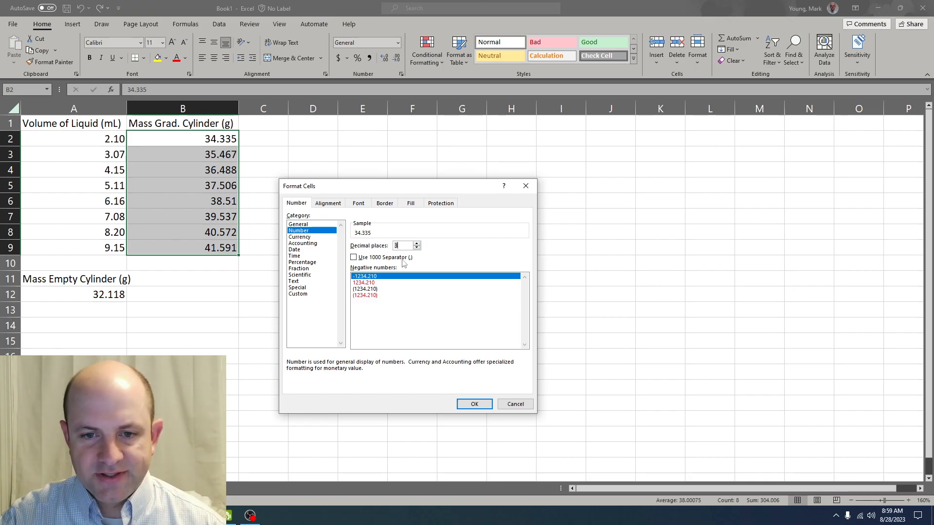
{"action": "left_click", "coordinate": [474, 404]}
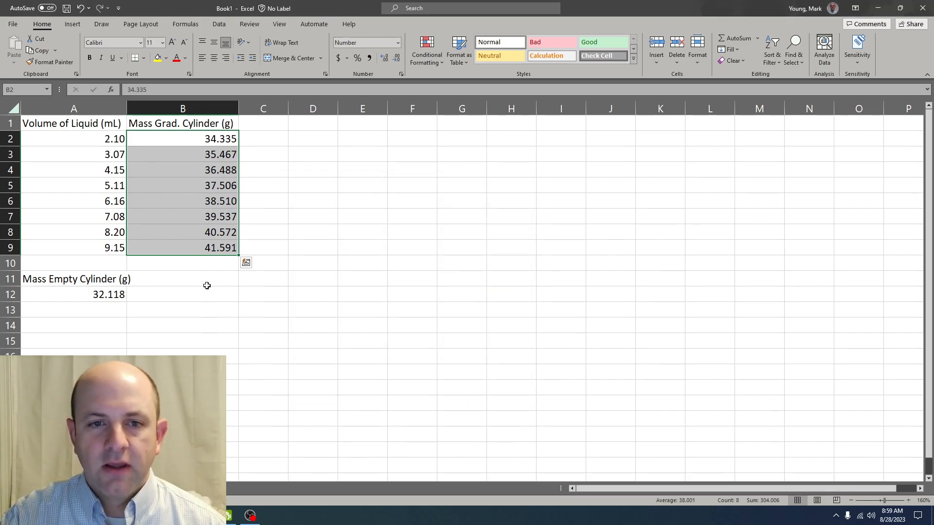
- Insert a blank markers-only scatter chart with an empty cell away from the data selected
{"action": "left_click", "coordinate": [211, 298]}
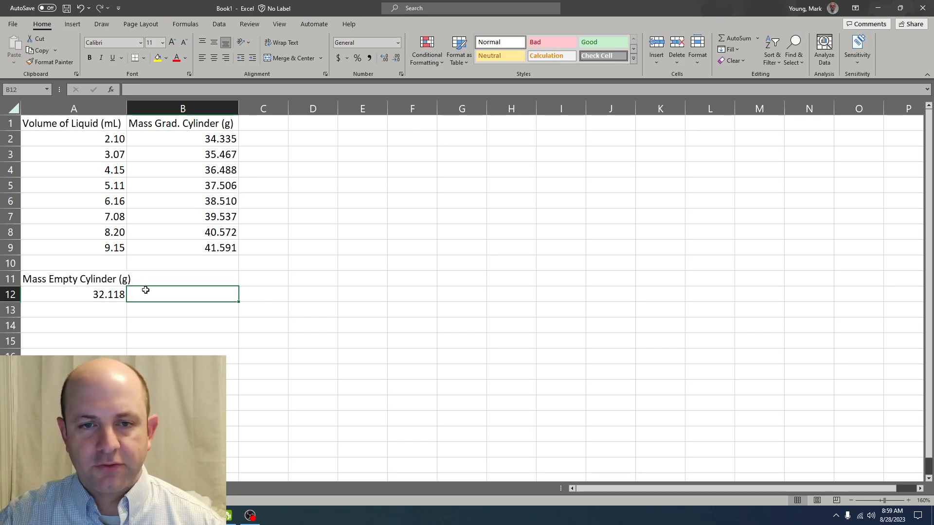
{"action": "left_click", "coordinate": [321, 170]}
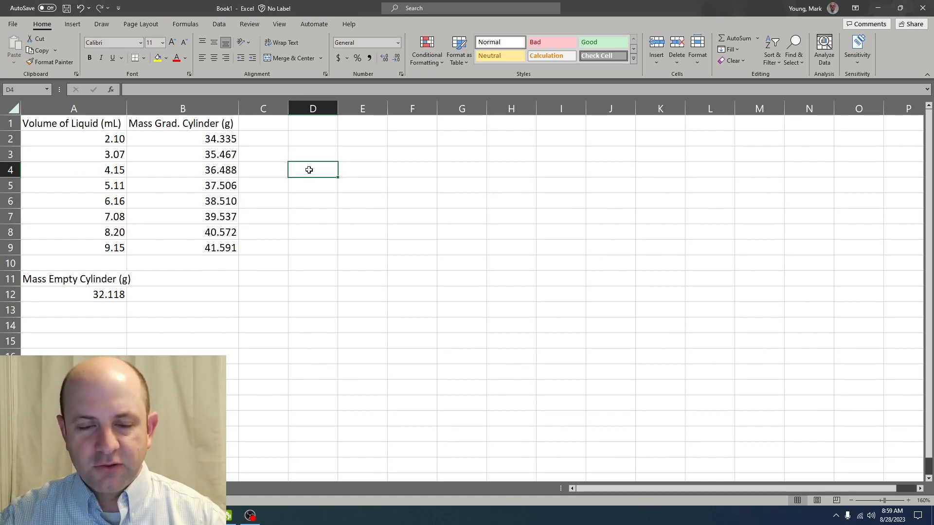
{"action": "left_click", "coordinate": [70, 25]}
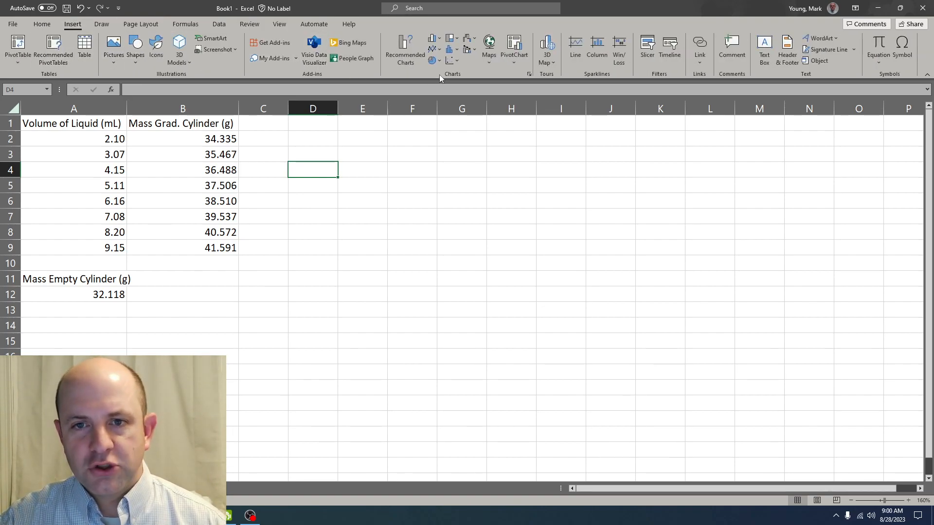
{"action": "left_click", "coordinate": [450, 60]}
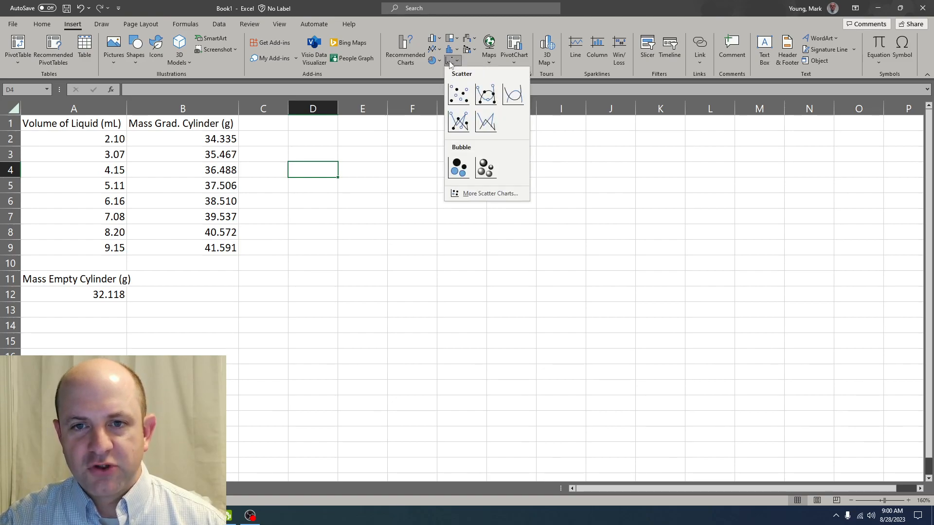
{"action": "left_click", "coordinate": [460, 99]}
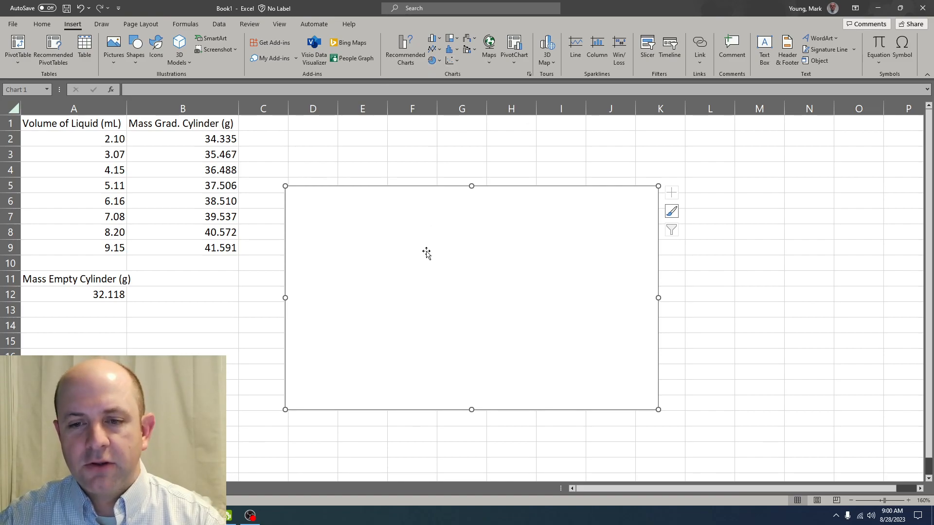
- Add a new data series named "Trial 1" to the blank scatter chart's data source
{"action": "left_click", "coordinate": [427, 288]}
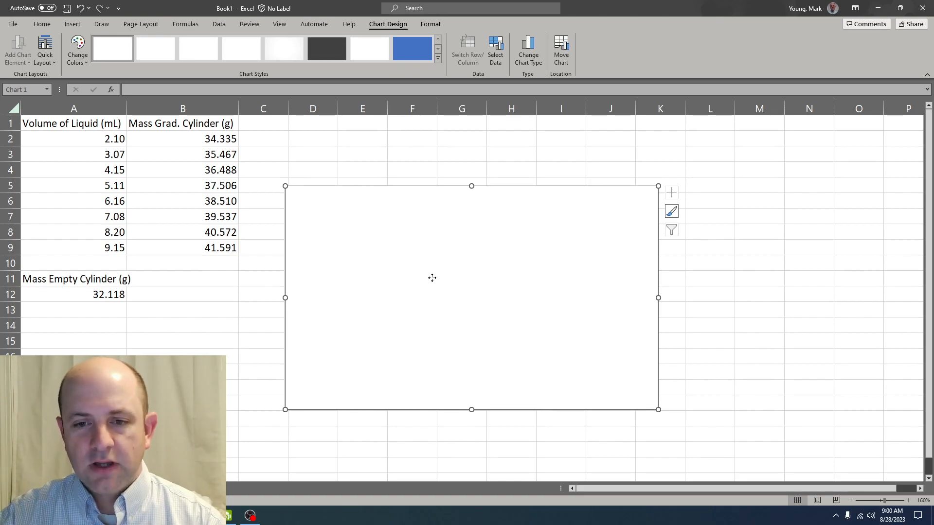
{"action": "right_click", "coordinate": [432, 281]}
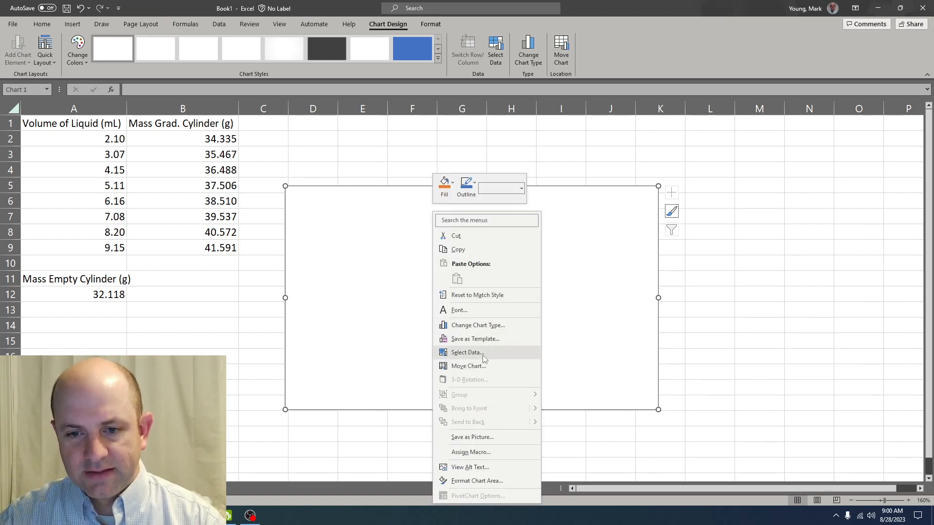
{"action": "left_click", "coordinate": [354, 298]}
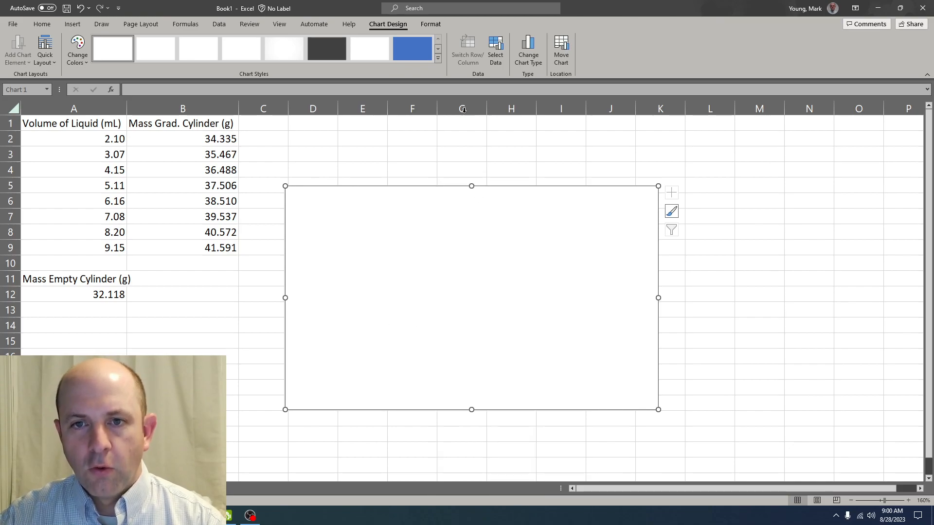
{"action": "left_click", "coordinate": [496, 61]}
{"action": "left_click_drag", "start_coordinate": [272, 179], "coordinate": [512, 155]}
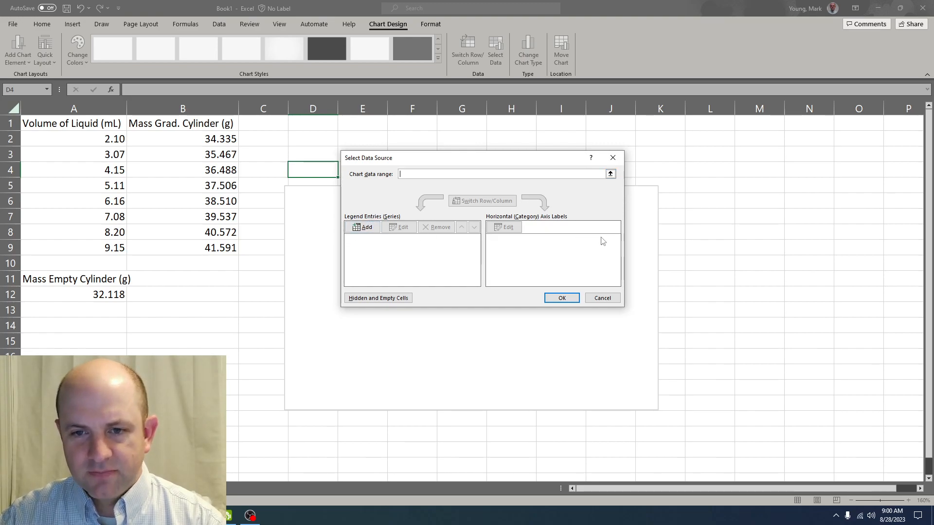
{"action": "left_click", "coordinate": [367, 228]}
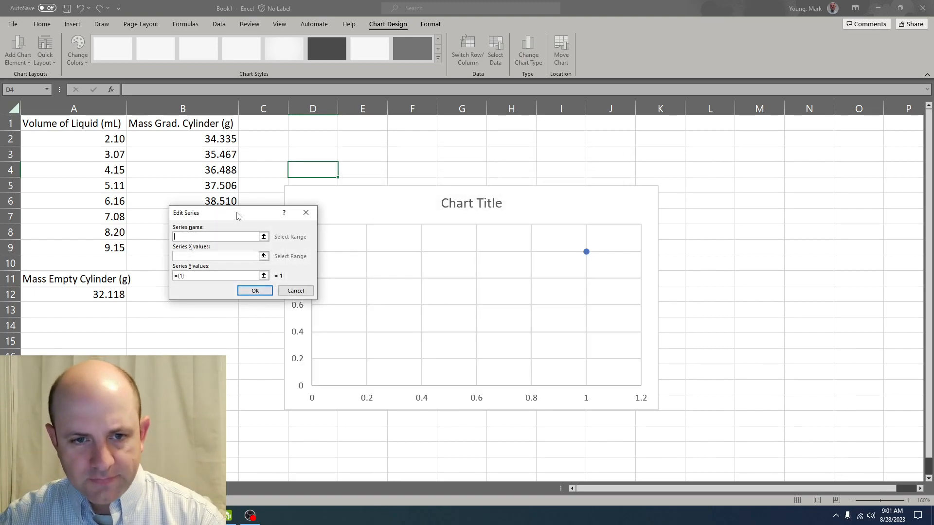
{"action": "left_click_drag", "start_coordinate": [235, 215], "coordinate": [373, 197]}
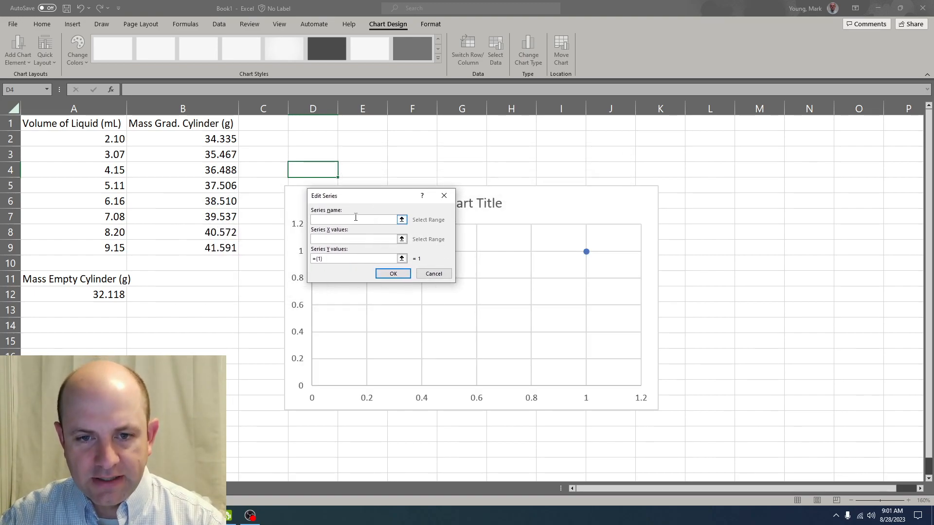
{"action": "left_click", "coordinate": [340, 219]}
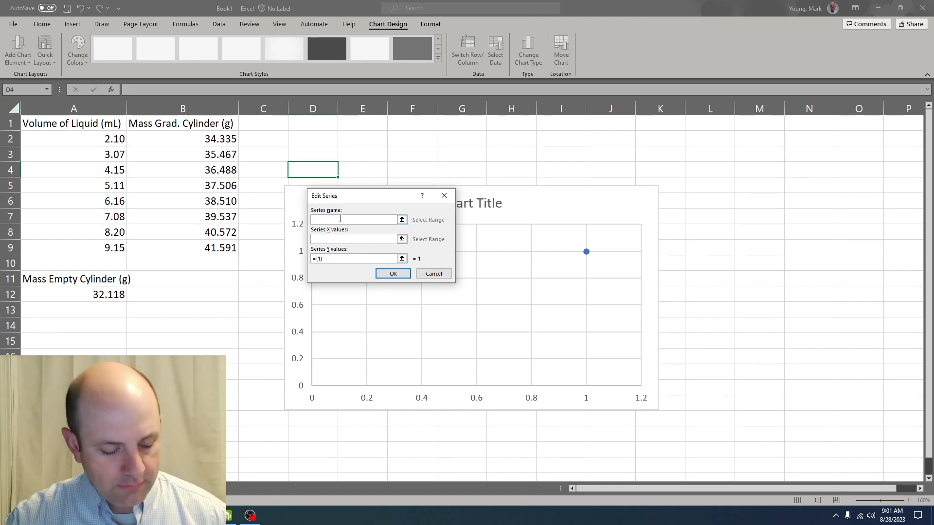
{"action": "type", "text": "Trial 1"}
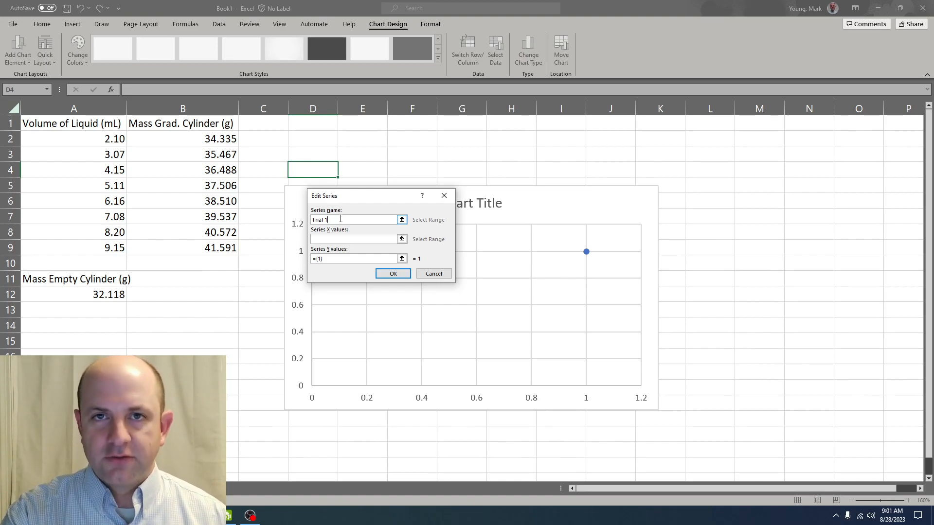
- Set the Trial 1 series X values to A2:A9 and Y values to B2:B9, and apply the data source
{"action": "left_click", "coordinate": [339, 238]}
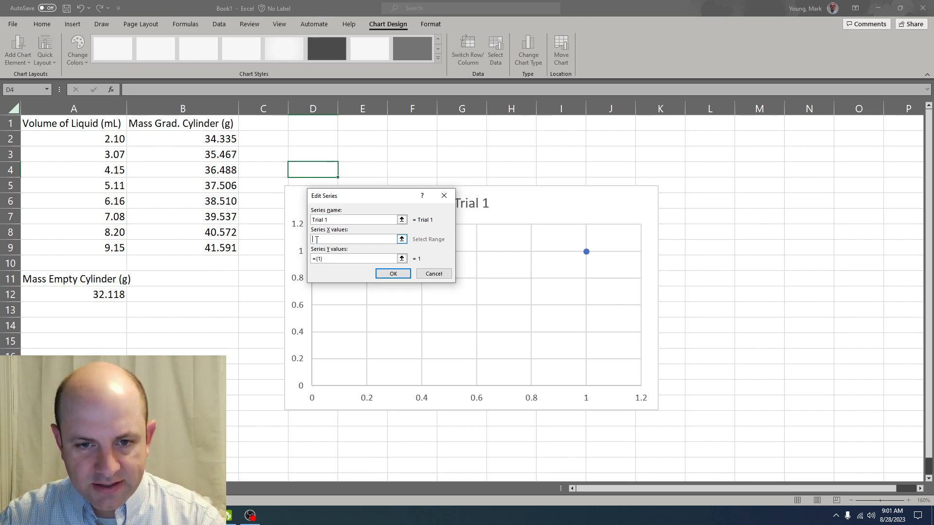
{"action": "left_click_drag", "start_coordinate": [93, 140], "coordinate": [96, 250]}
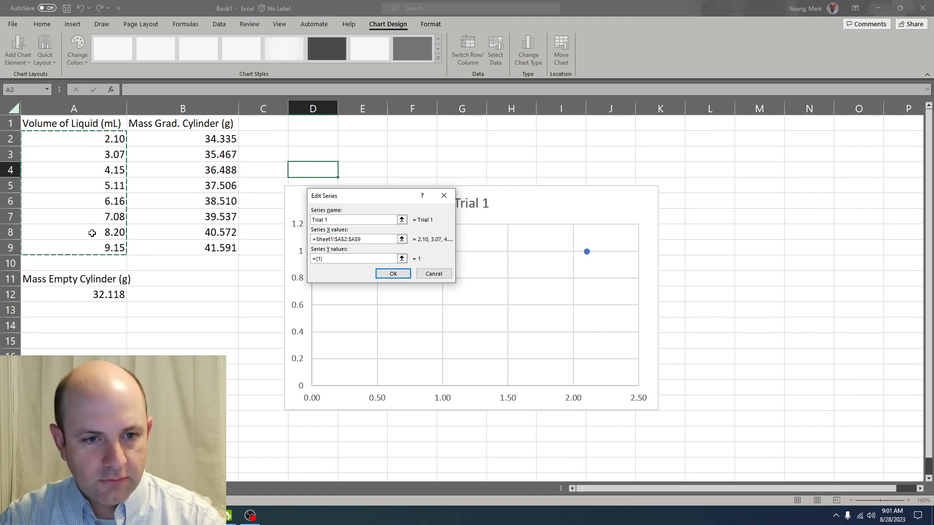
{"action": "left_click", "coordinate": [343, 259]}
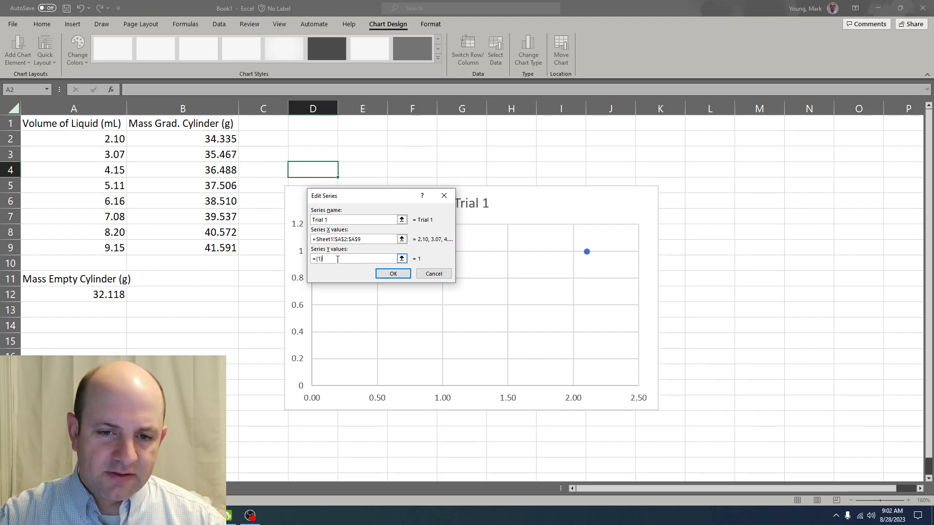
{"action": "key", "text": "BackSpace"}
{"action": "key", "text": "BackSpace"}
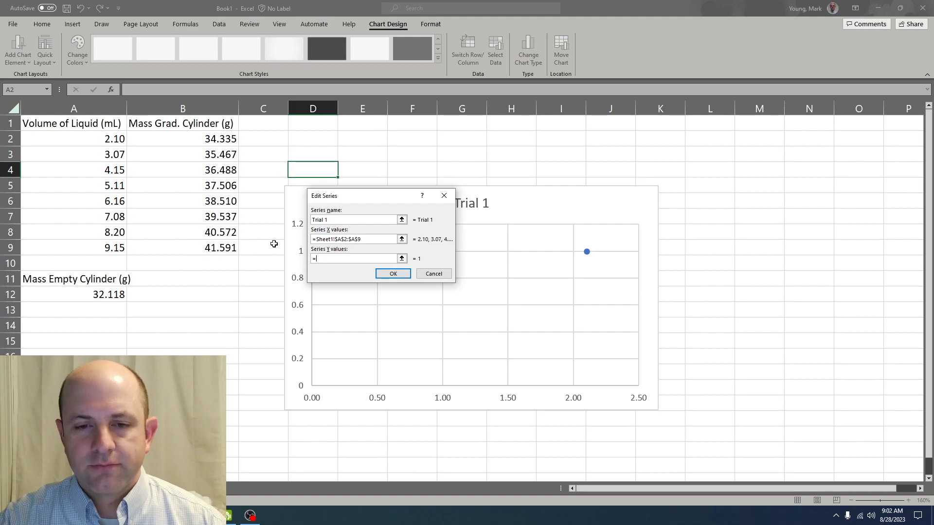
{"action": "left_click", "coordinate": [204, 140]}
{"action": "left_click_drag", "start_coordinate": [204, 140], "coordinate": [194, 245]}
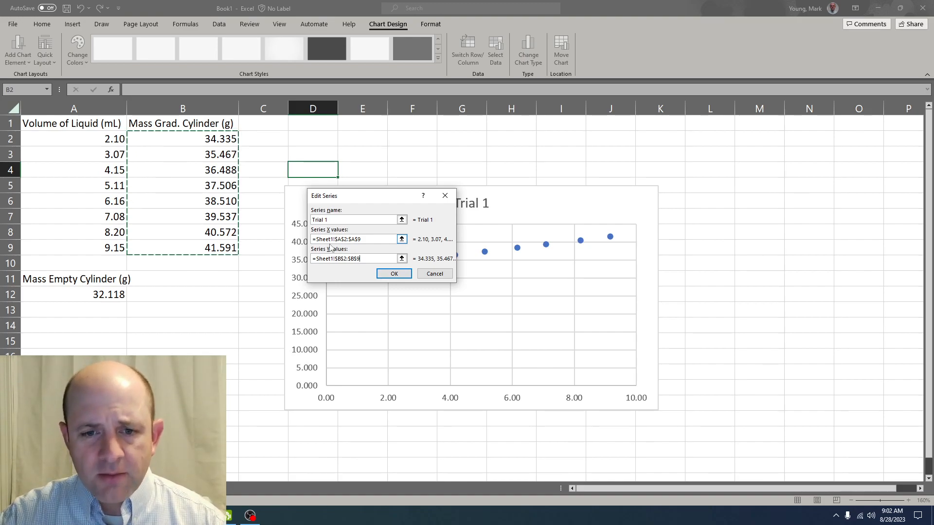
{"action": "left_click", "coordinate": [394, 274]}
{"action": "left_click", "coordinate": [555, 298]}
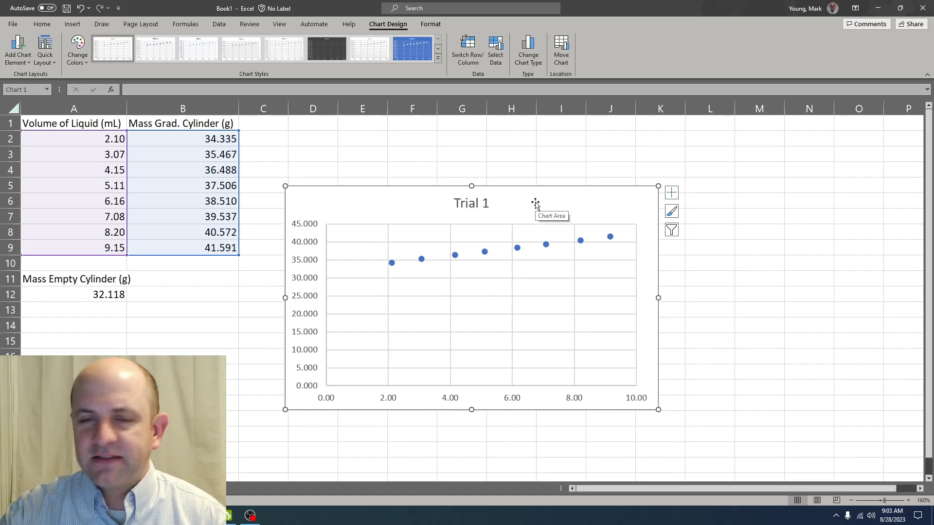
- Replace the chart title with the two-line text "Relationship Between Mass and Volume" / "of an Unknwn Liquid"
{"action": "left_click", "coordinate": [488, 203]}
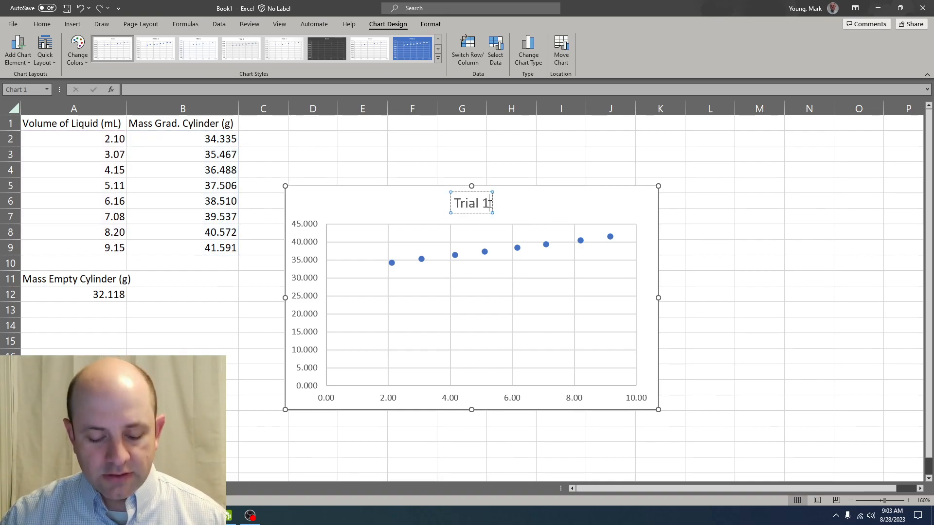
{"action": "key", "text": "BackSpace"}
{"action": "key", "text": "BackSpace"}
{"action": "key", "text": "BackSpace"}
{"action": "key", "text": "BackSpace"}
{"action": "key", "text": "BackSpace"}
{"action": "key", "text": "BackSpace"}
{"action": "key", "text": "BackSpace"}
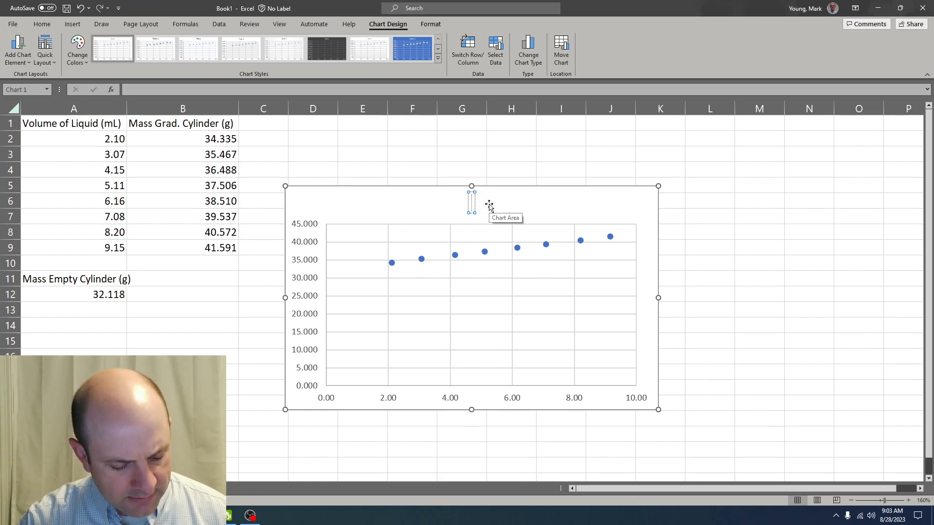
{"action": "type", "text": "Relatio"}
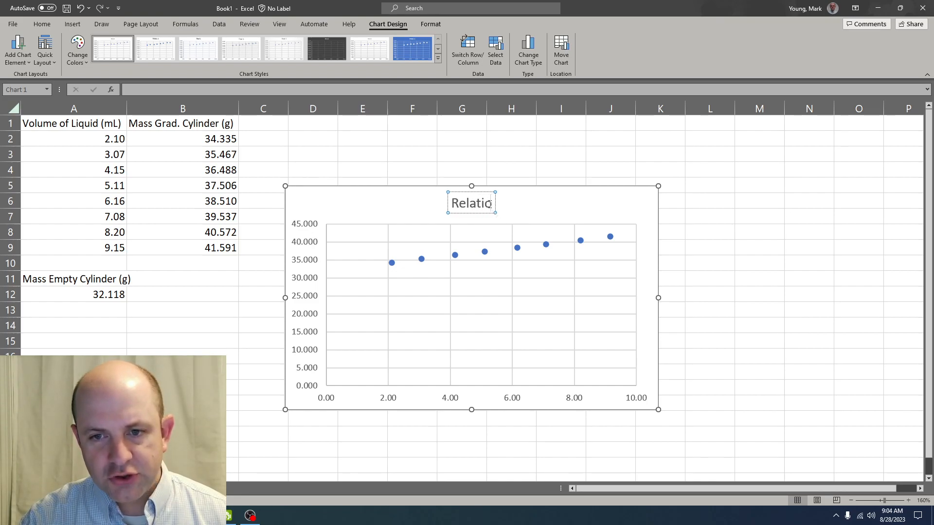
{"action": "type", "text": "nship Between Mass and Volue"}
{"action": "key", "text": "BackSpace"}
{"action": "type", "text": "me"}
{"action": "key", "text": "Return"}
{"action": "type", "text": "of an Unknwn Liqui"}
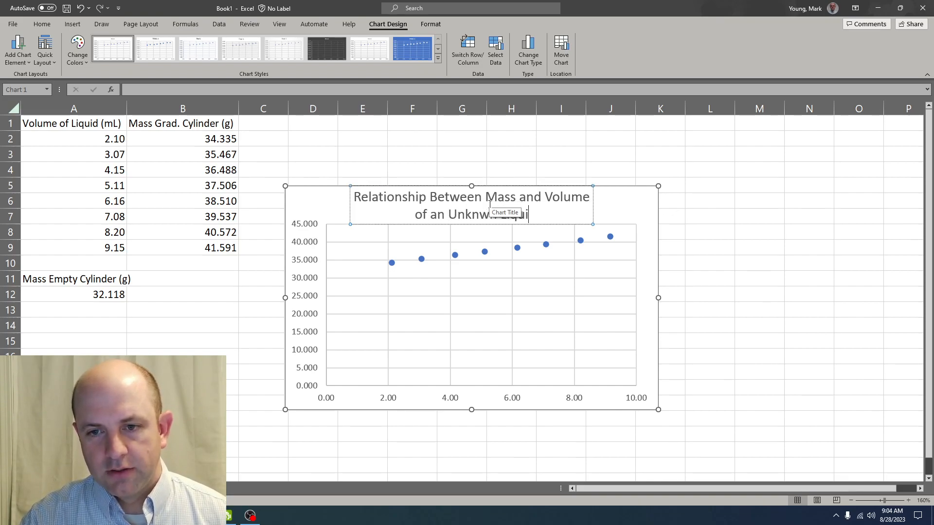
{"action": "type", "text": "d"}
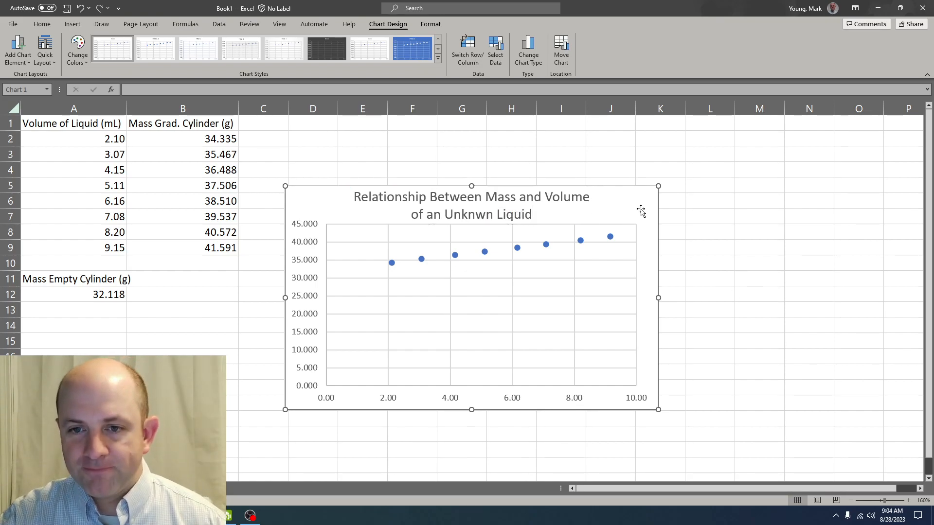
{"action": "left_click", "coordinate": [641, 211]}
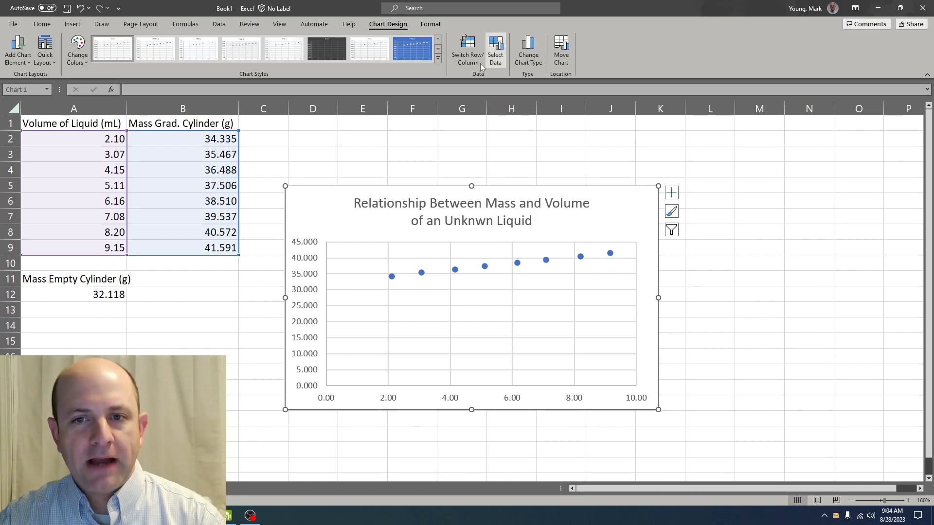
- Add a primary horizontal and a primary vertical axis title to the scatter chart
{"action": "left_click", "coordinate": [15, 62]}
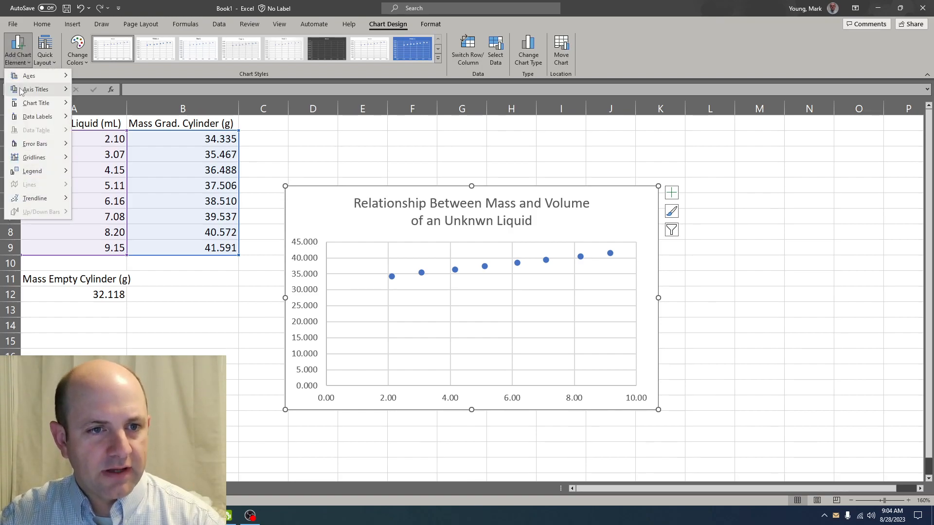
{"action": "mouse_move", "coordinate": [22, 93]}
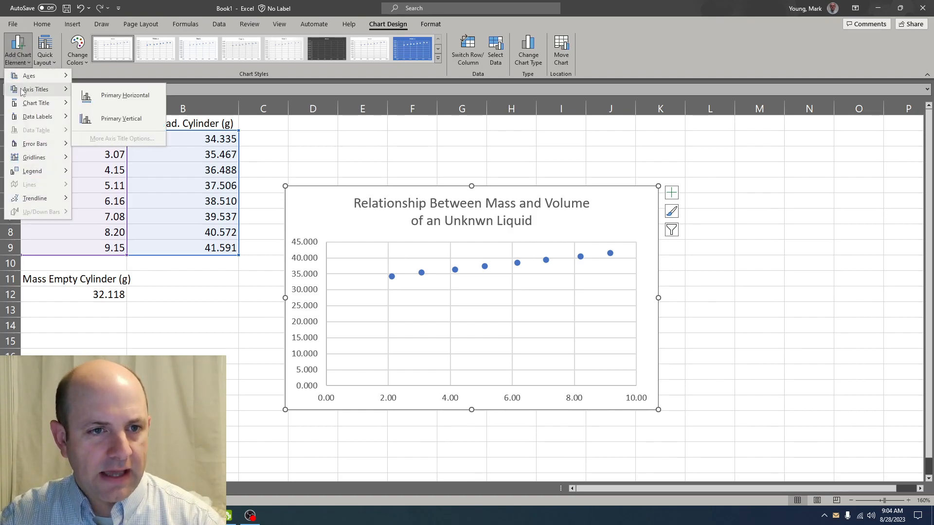
{"action": "left_click", "coordinate": [135, 97]}
{"action": "left_click", "coordinate": [18, 49]}
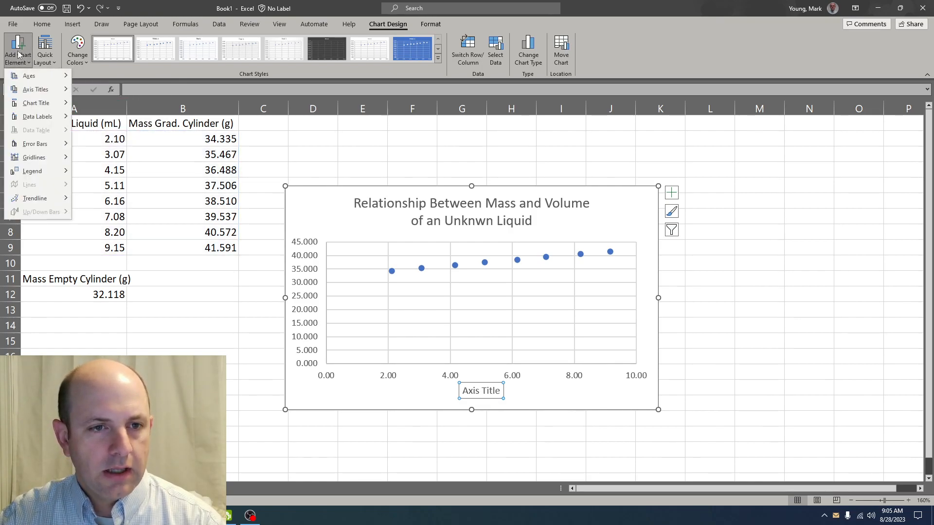
{"action": "mouse_move", "coordinate": [41, 87]}
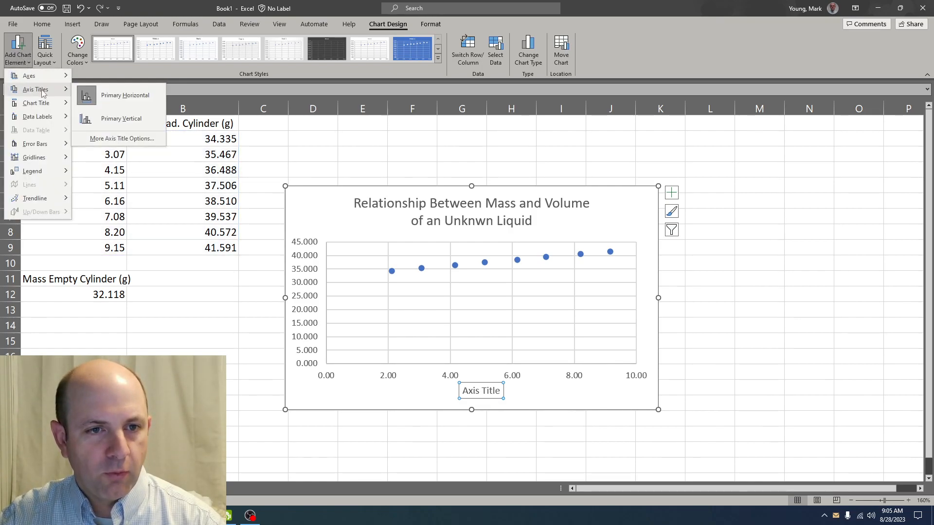
{"action": "left_click", "coordinate": [121, 119]}
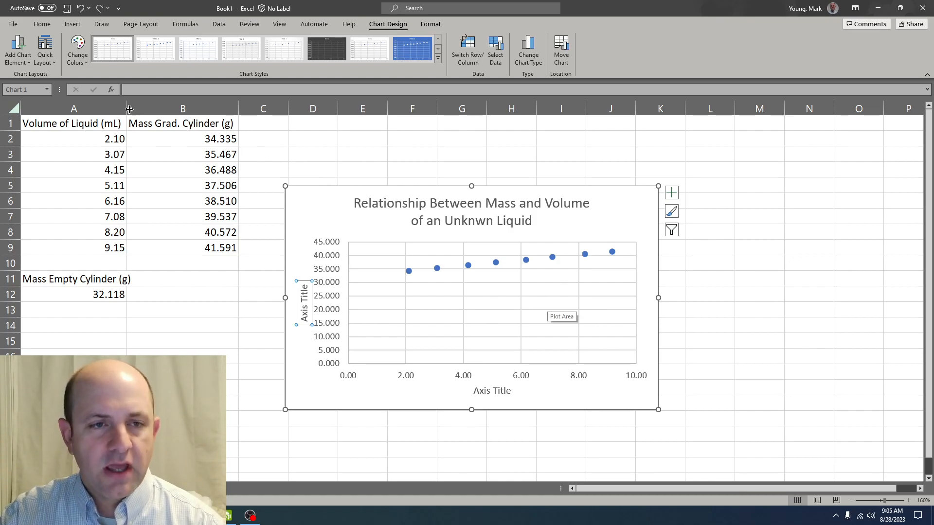
{"action": "left_click", "coordinate": [45, 54]}
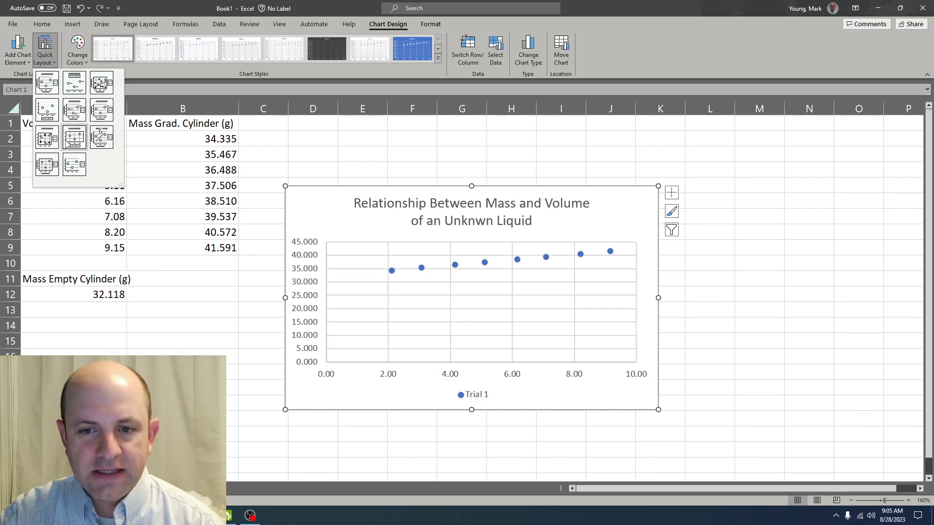
{"action": "left_click", "coordinate": [310, 203]}
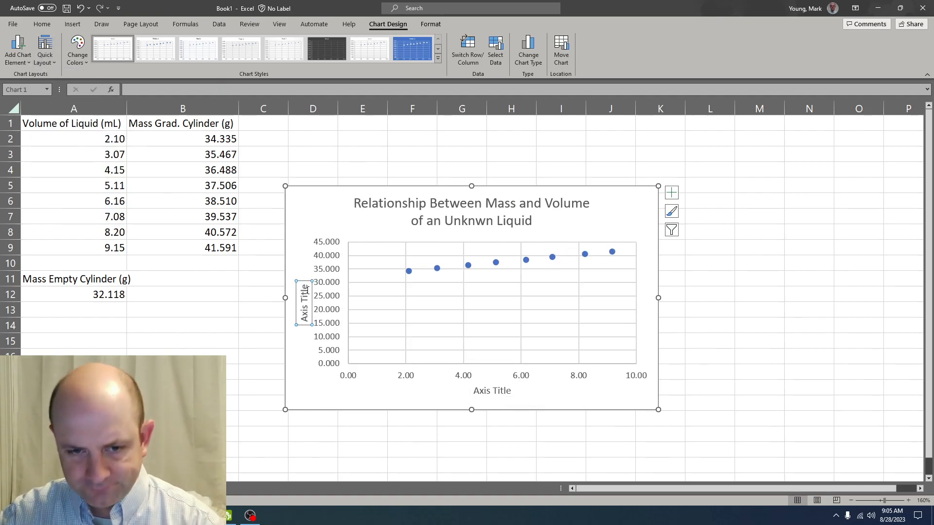
- Replace the horizontal axis title's placeholder text with "Volume of Liquid (mL)"
{"action": "left_click", "coordinate": [510, 392]}
{"action": "left_click", "coordinate": [510, 392]}
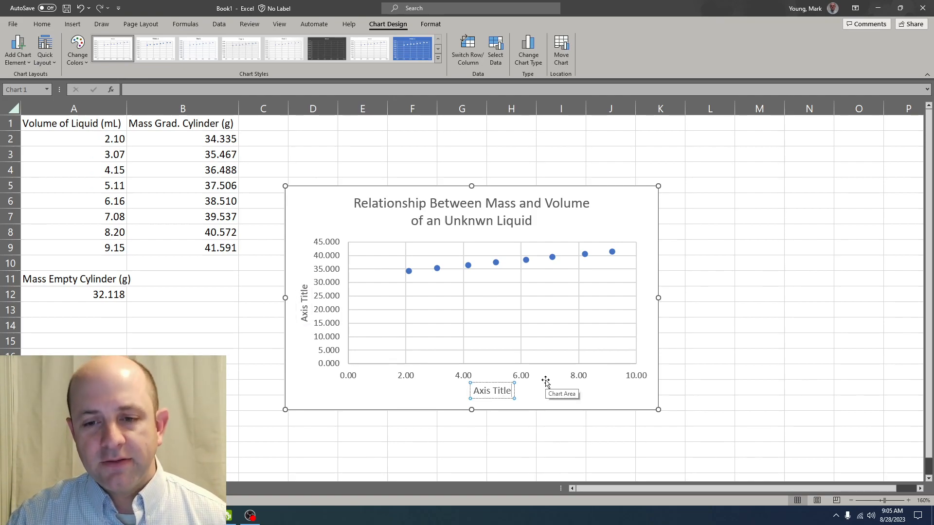
{"action": "key", "text": "BackSpace"}
{"action": "key", "text": "BackSpace"}
{"action": "key", "text": "BackSpace"}
{"action": "key", "text": "BackSpace"}
{"action": "key", "text": "BackSpace"}
{"action": "key", "text": "BackSpace"}
{"action": "key", "text": "BackSpace"}
{"action": "key", "text": "BackSpace"}
{"action": "key", "text": "BackSpace"}
{"action": "key", "text": "BackSpace"}
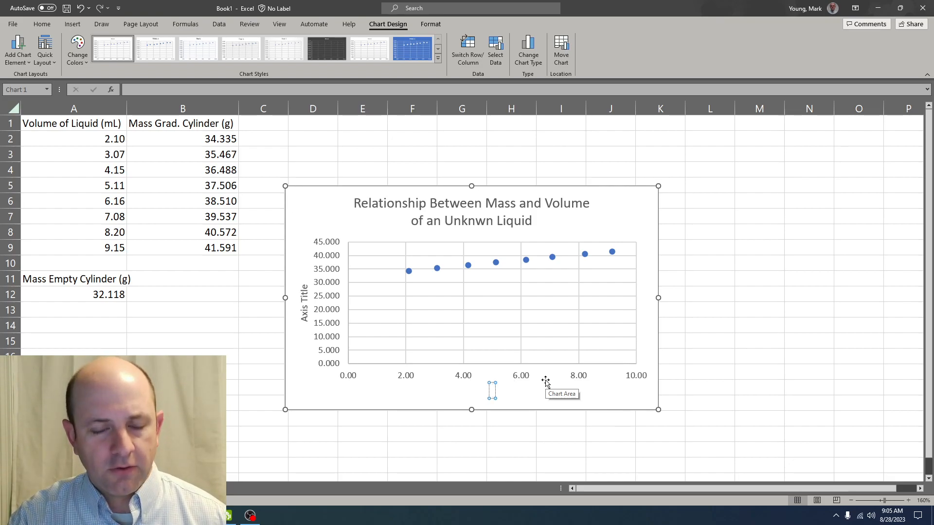
{"action": "type", "text": "Volume"}
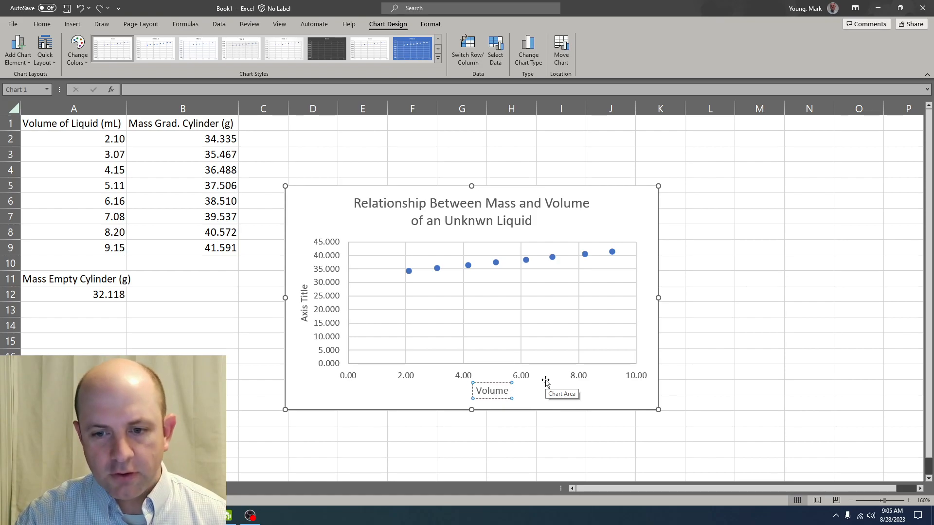
{"action": "type", "text": " of Liquid 9"}
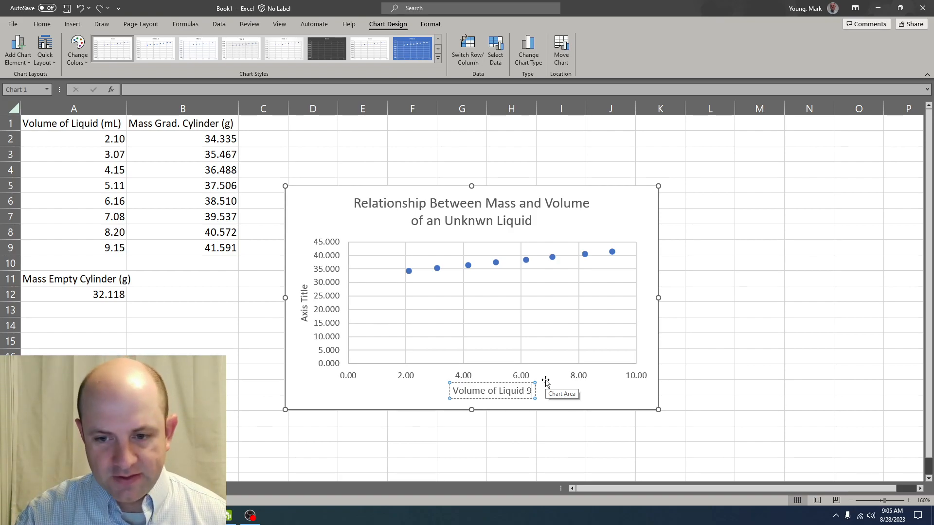
{"action": "key", "text": "BackSpace"}
{"action": "type", "text": "(mL)"}
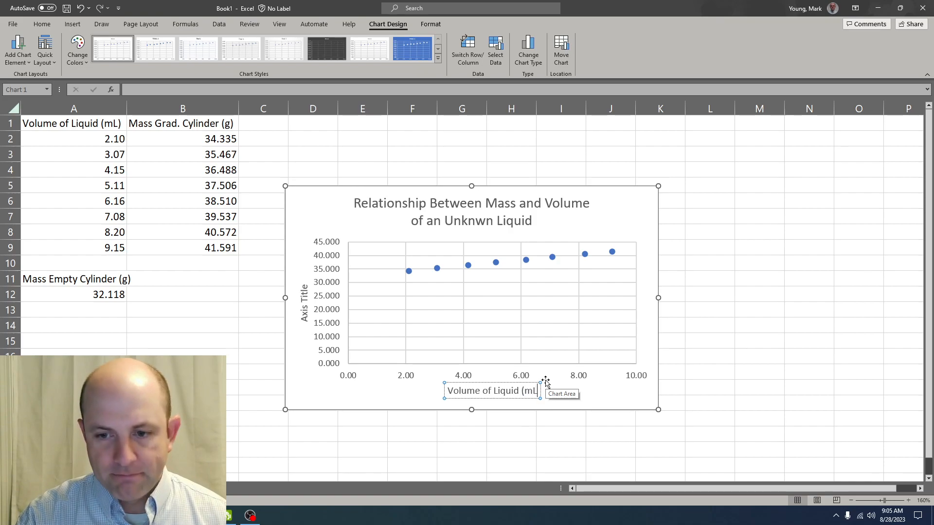
{"action": "left_click", "coordinate": [579, 396]}
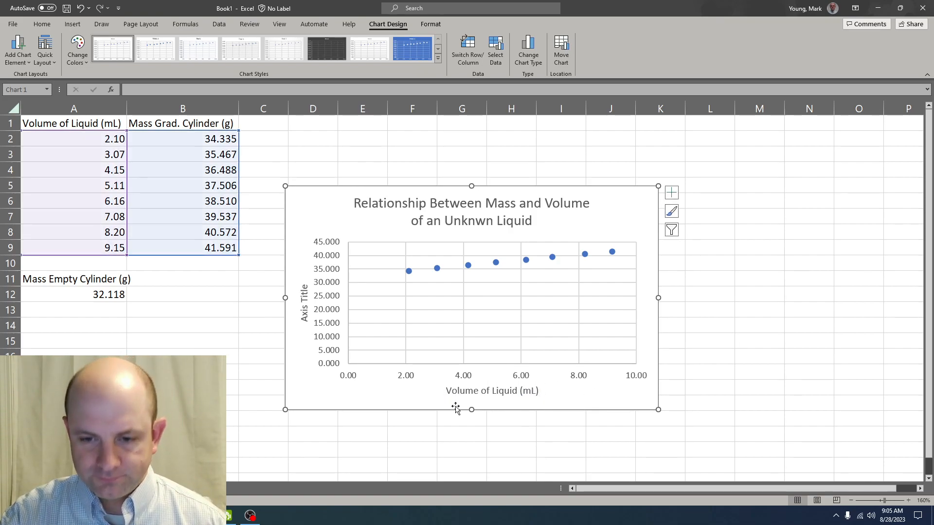
- Replace the vertical axis title's placeholder text with "Mass of Liquid and Cylinder (g)"
{"action": "left_click", "coordinate": [308, 297]}
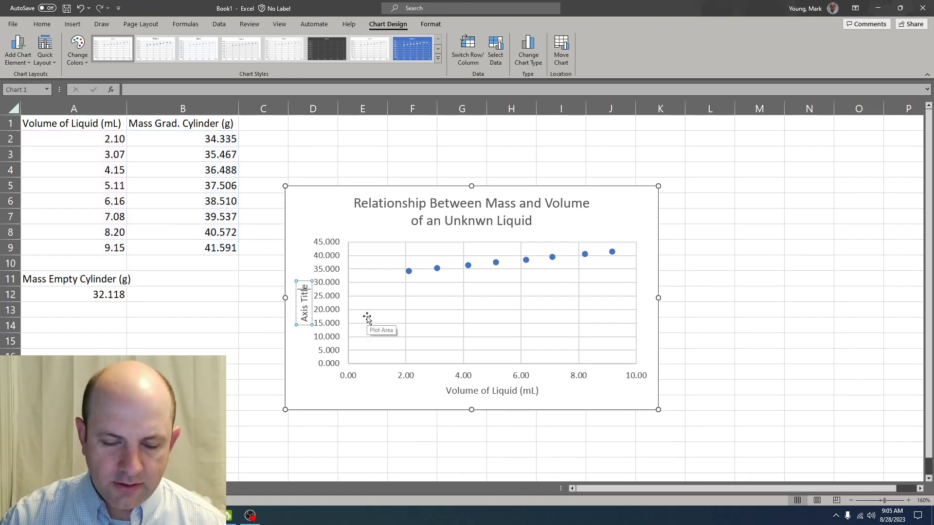
{"action": "key", "text": "BackSpace"}
{"action": "key", "text": "BackSpace"}
{"action": "key", "text": "BackSpace"}
{"action": "key", "text": "BackSpace"}
{"action": "key", "text": "BackSpace"}
{"action": "key", "text": "BackSpace"}
{"action": "key", "text": "BackSpace"}
{"action": "key", "text": "BackSpace"}
{"action": "key", "text": "BackSpace"}
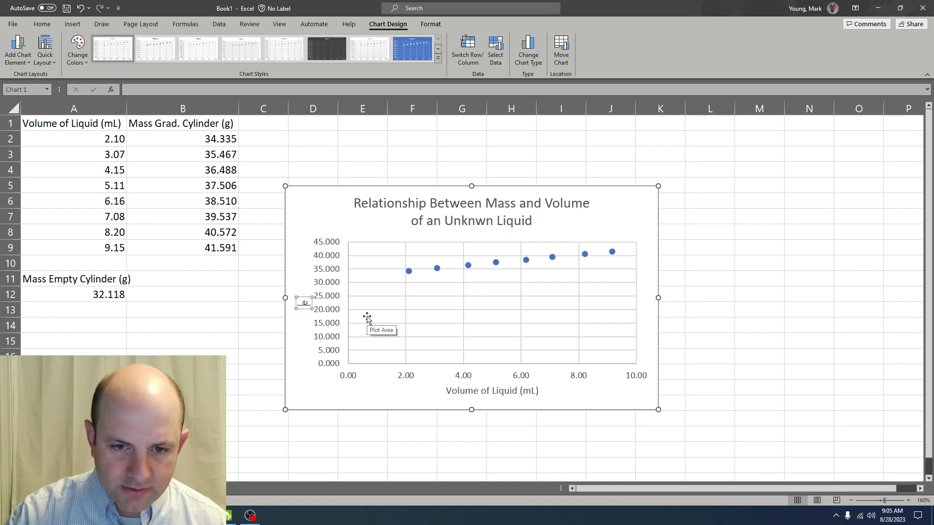
{"action": "key", "text": "Delete"}
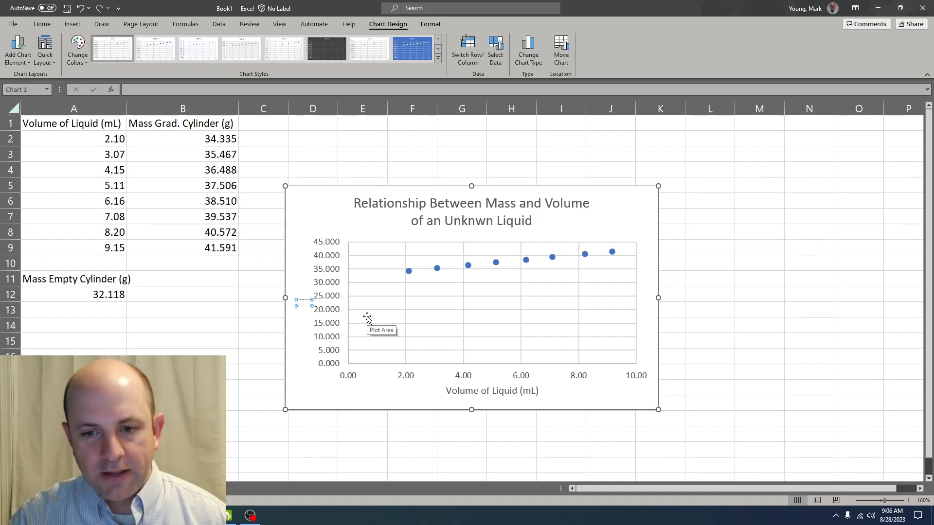
{"action": "type", "text": "Mass of Liquid and Cylinder"}
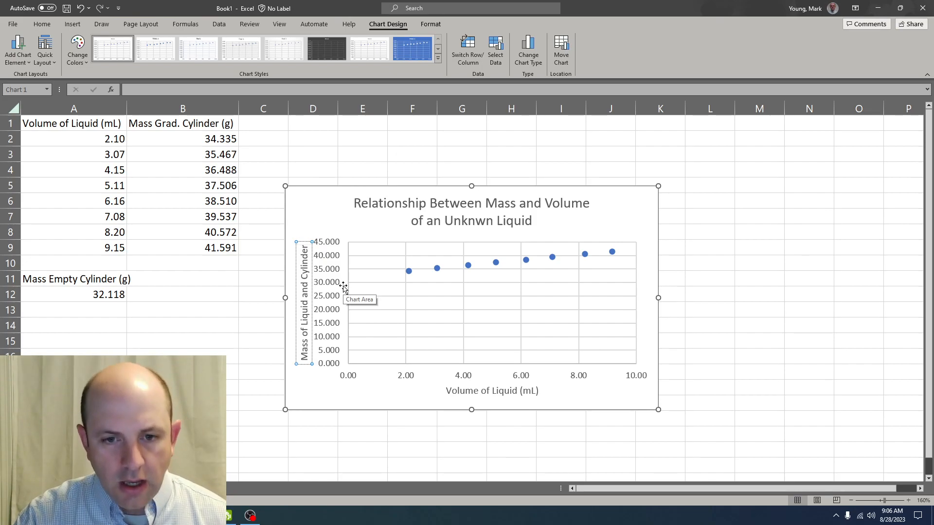
{"action": "type", "text": "(g)"}
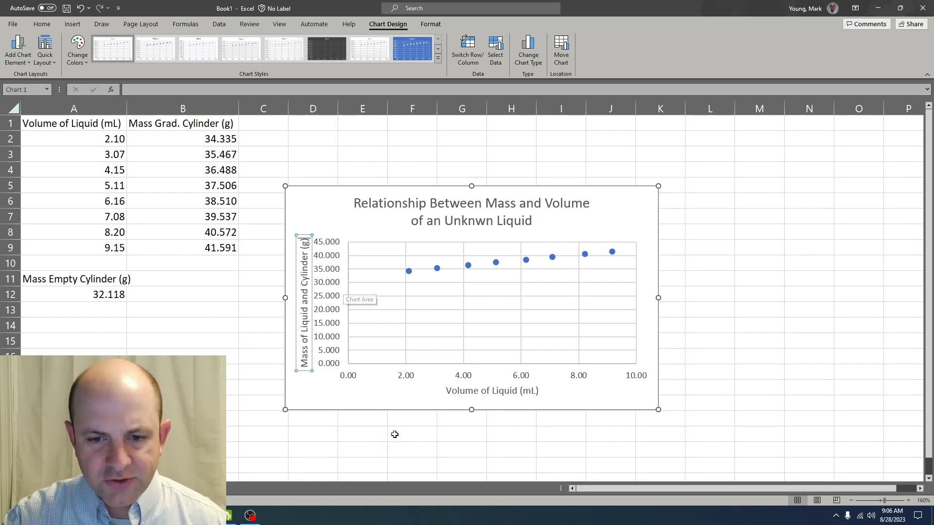
{"action": "left_click", "coordinate": [398, 401]}
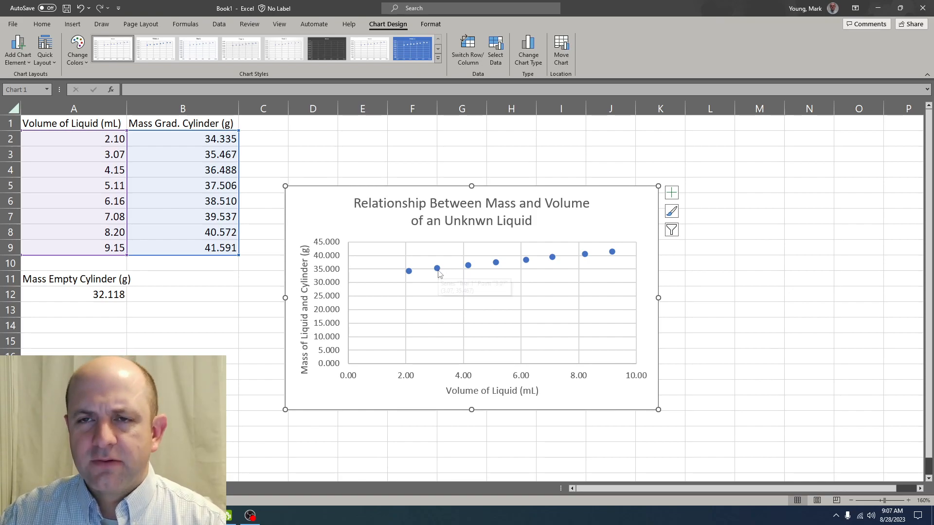
- Add a legend with the Right position option to the chart and delete it again
{"action": "mouse_move", "coordinate": [437, 270]}
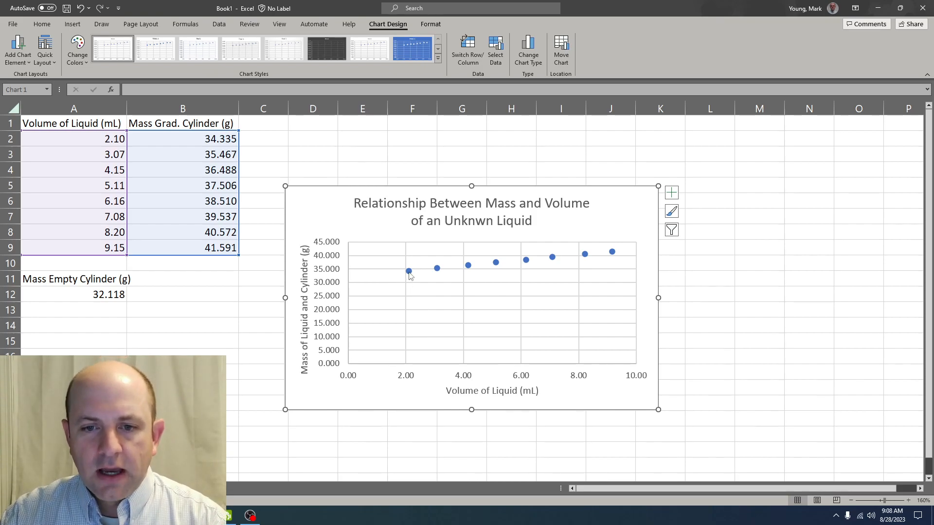
{"action": "mouse_move", "coordinate": [410, 275]}
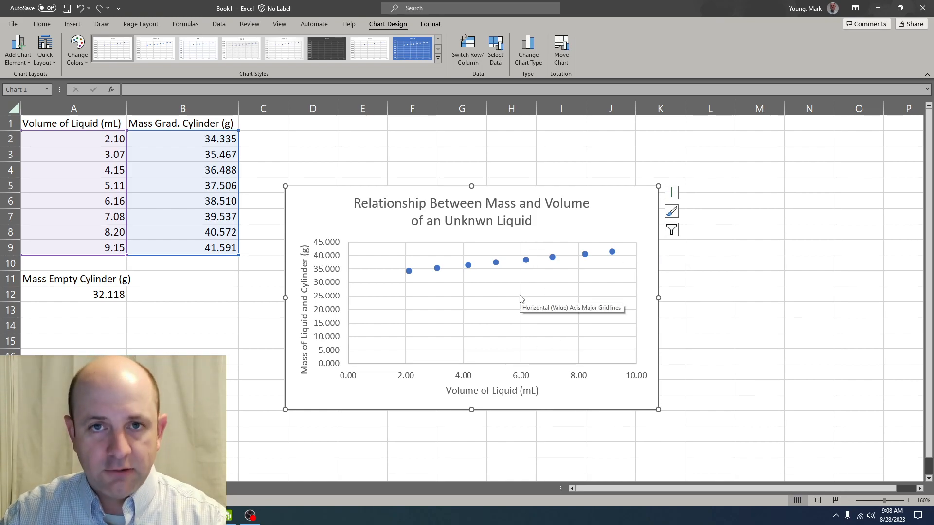
{"action": "left_click", "coordinate": [22, 61]}
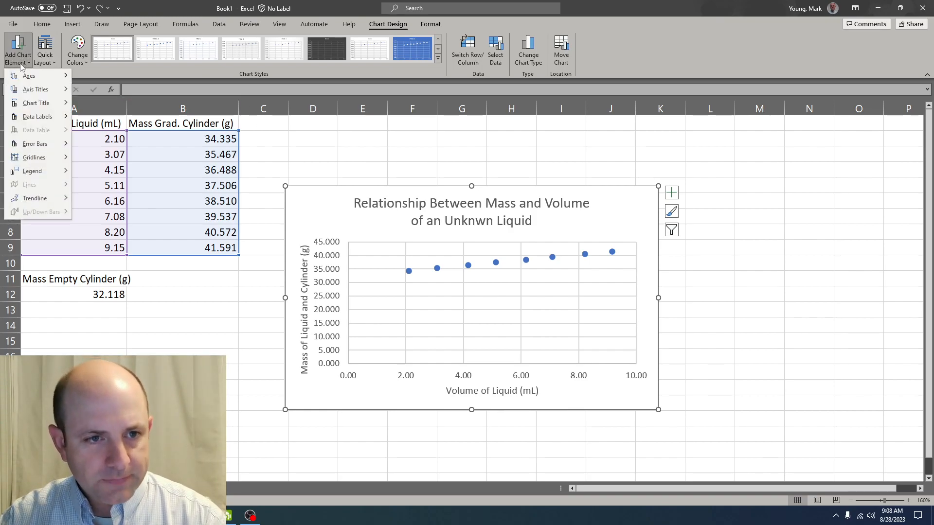
{"action": "mouse_move", "coordinate": [27, 174]}
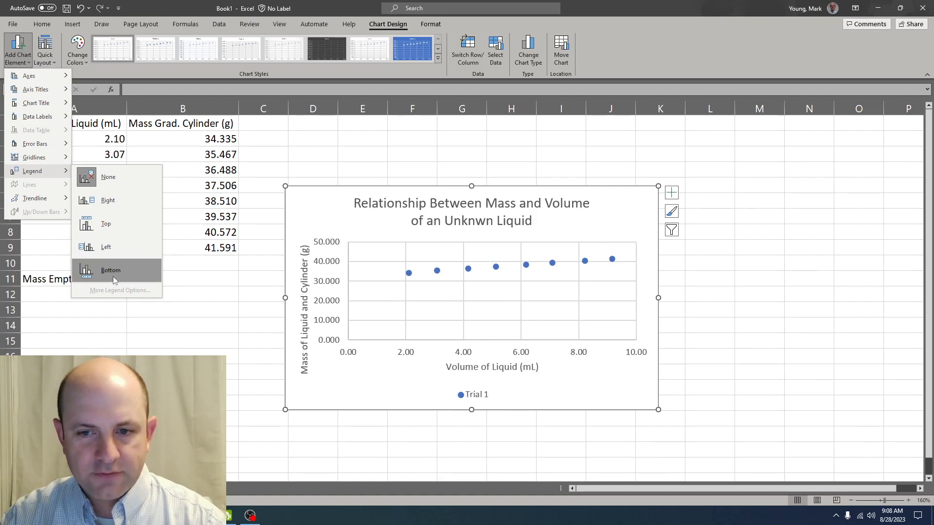
{"action": "left_click", "coordinate": [108, 200]}
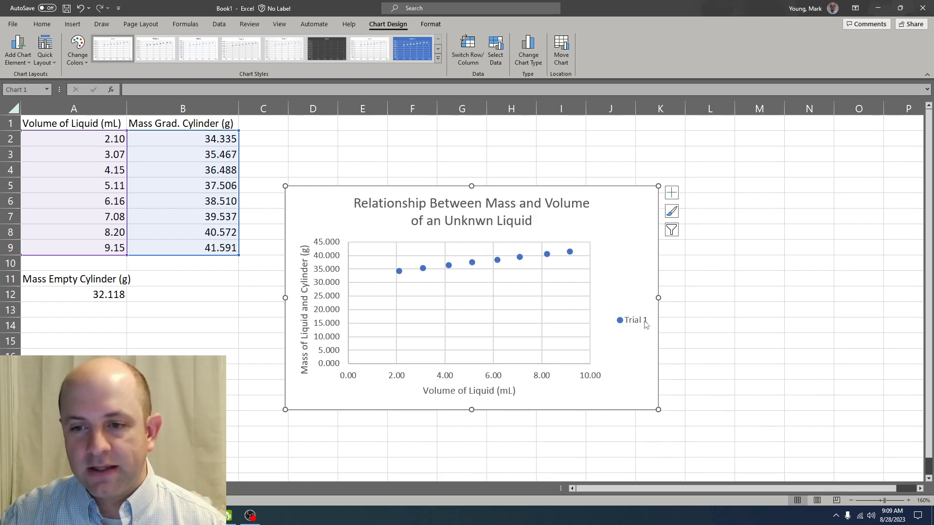
{"action": "left_click", "coordinate": [637, 321]}
{"action": "key", "text": "Delete"}
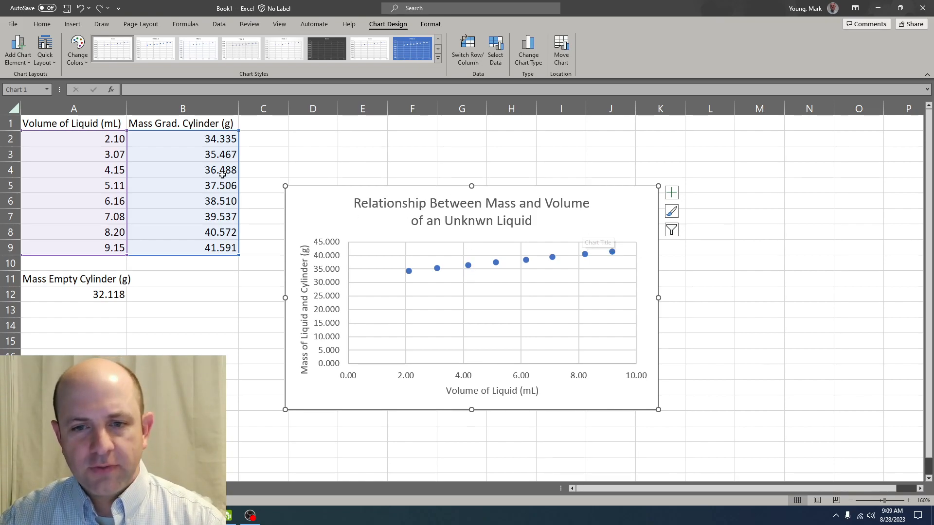
{"action": "left_click", "coordinate": [20, 53]}
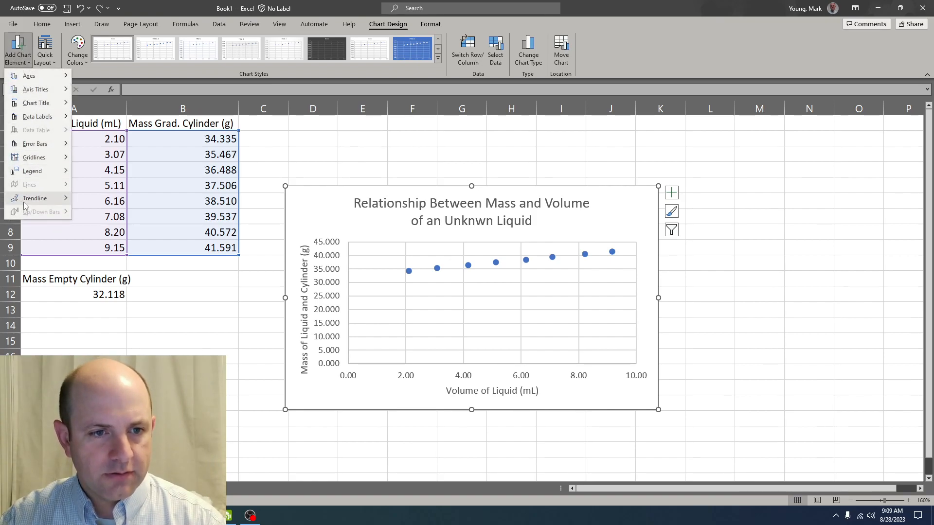
{"action": "mouse_move", "coordinate": [29, 203]}
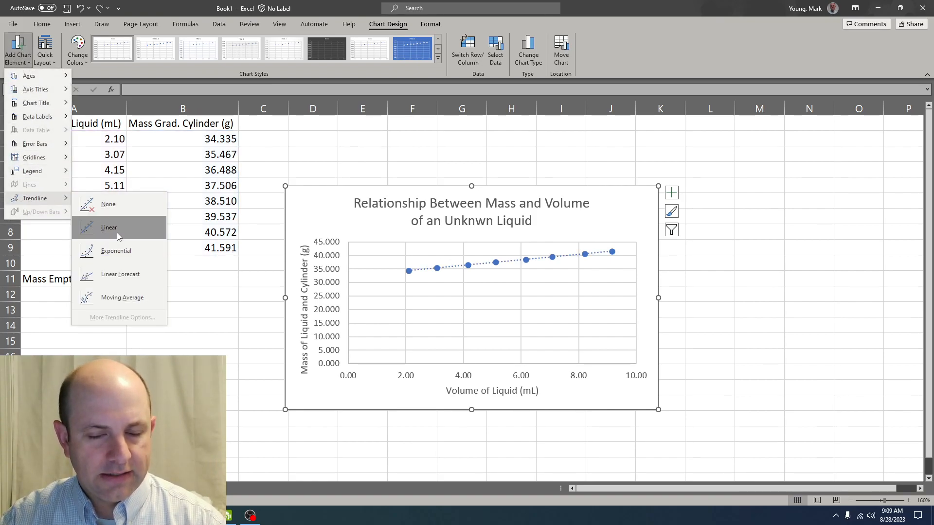
{"action": "left_click", "coordinate": [475, 311]}
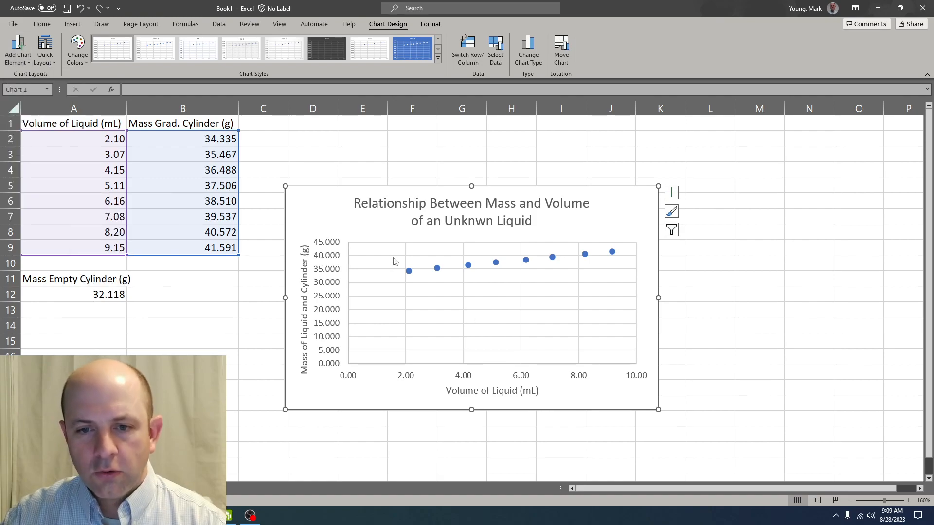
{"action": "mouse_move", "coordinate": [438, 274]}
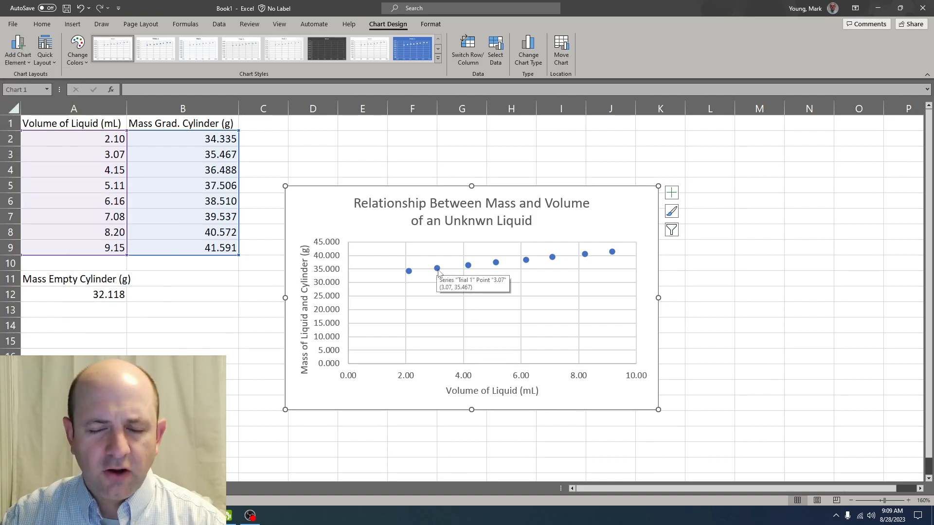
{"action": "right_click", "coordinate": [438, 273]}
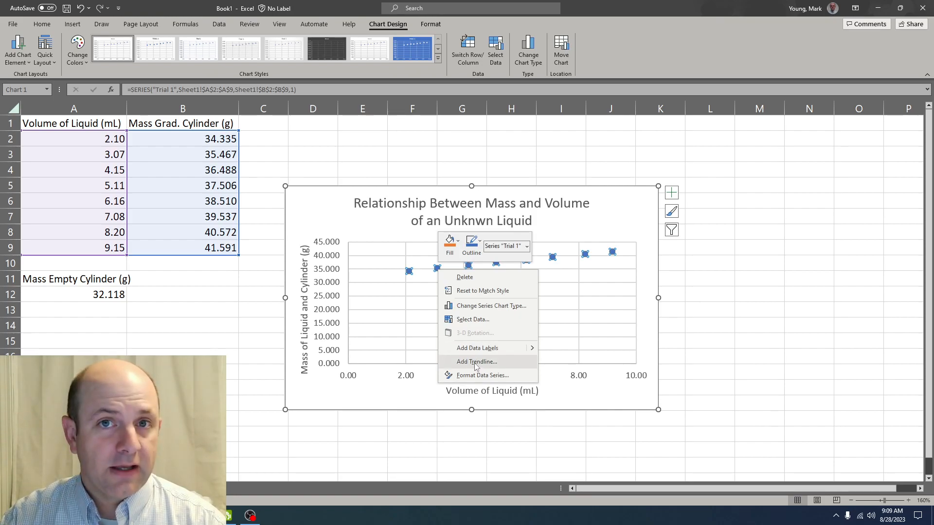
{"action": "left_click", "coordinate": [404, 321]}
{"action": "right_click", "coordinate": [422, 290]}
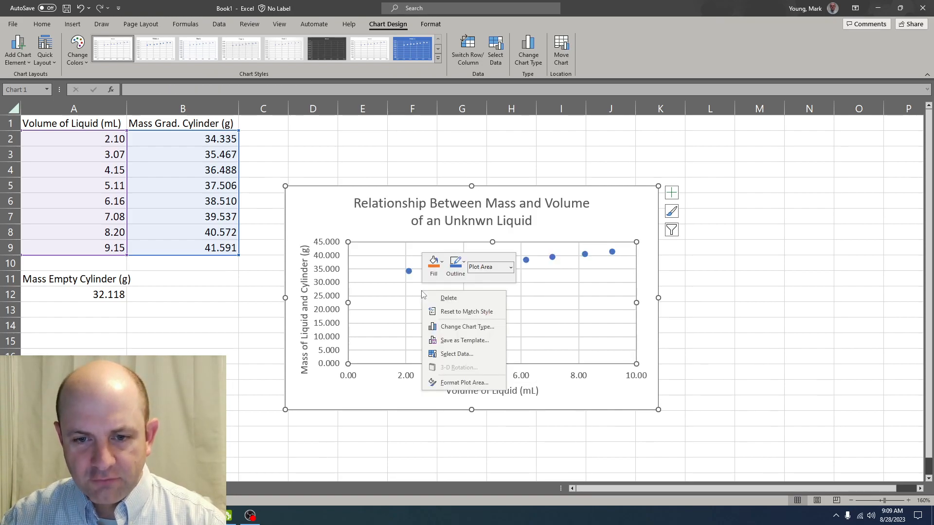
{"action": "left_click", "coordinate": [537, 311]}
{"action": "right_click", "coordinate": [527, 261]}
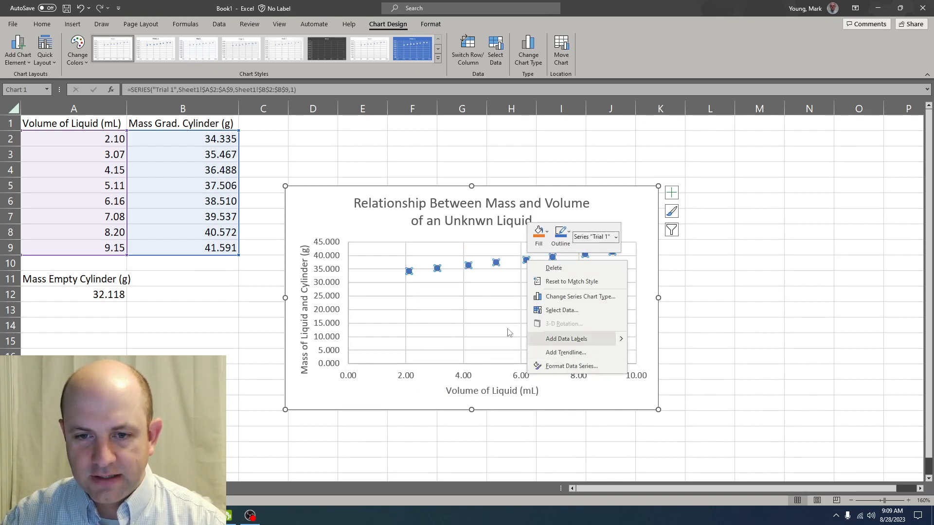
{"action": "left_click", "coordinate": [480, 319]}
{"action": "left_click", "coordinate": [480, 311]}
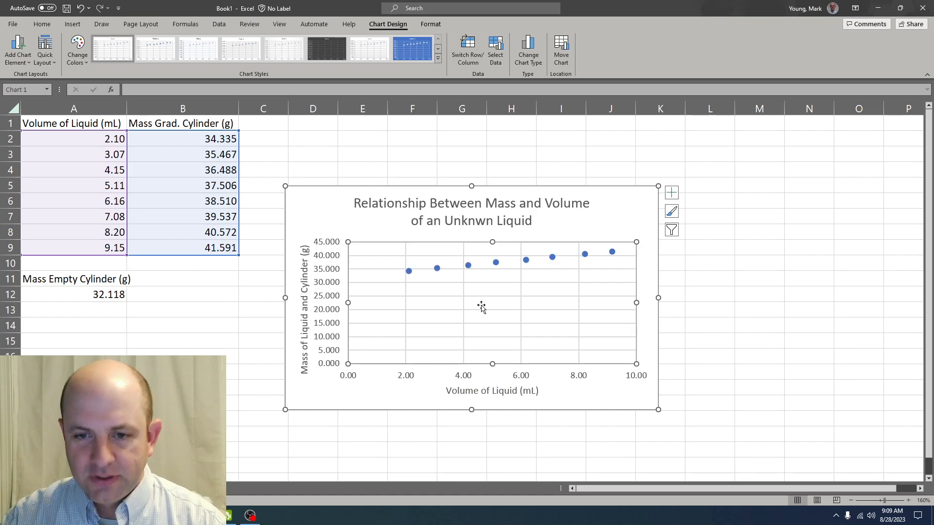
- Add a Linear trendline to the scatter chart's data series
{"action": "left_click", "coordinate": [18, 49]}
{"action": "mouse_move", "coordinate": [29, 204]}
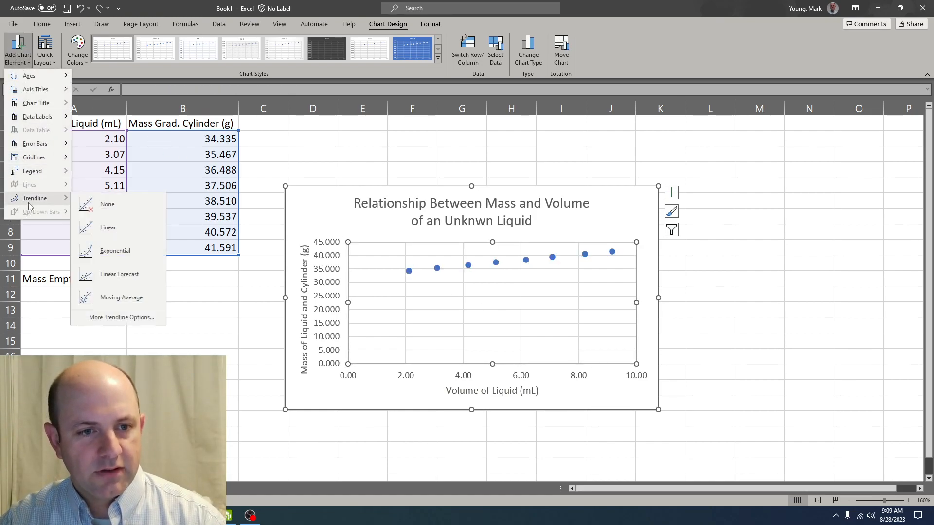
{"action": "left_click", "coordinate": [115, 233]}
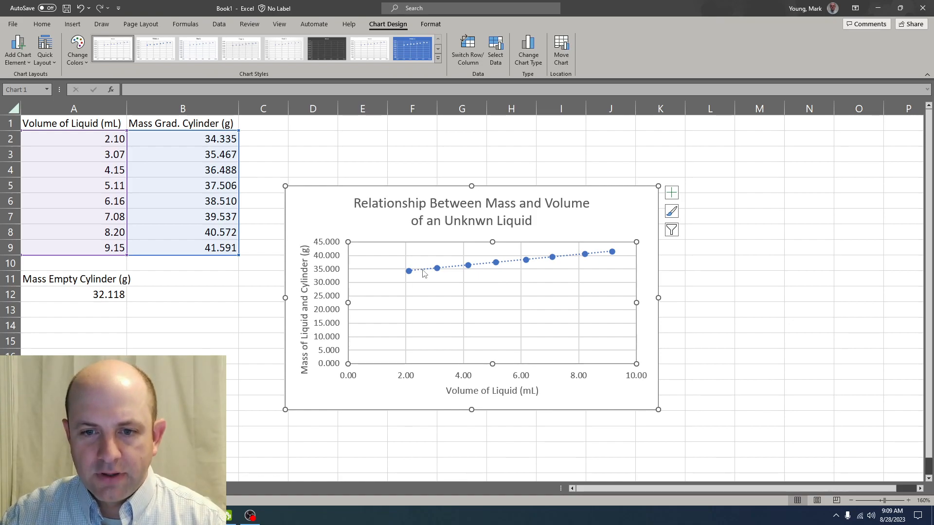
- Display the linear trendline's equation and R-squared value on the chart, and close the trendline formatting options
{"action": "left_click", "coordinate": [423, 273]}
{"action": "double_click", "coordinate": [423, 274]}
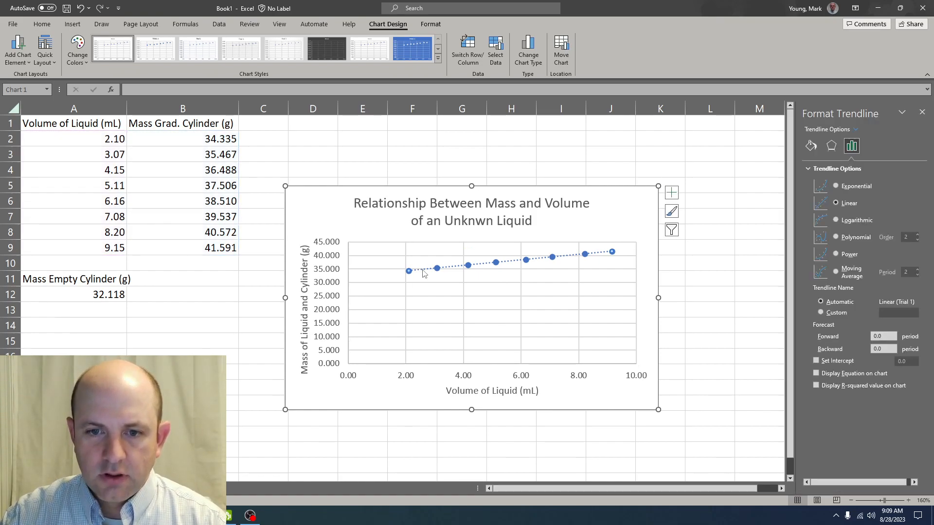
{"action": "right_click", "coordinate": [423, 273]}
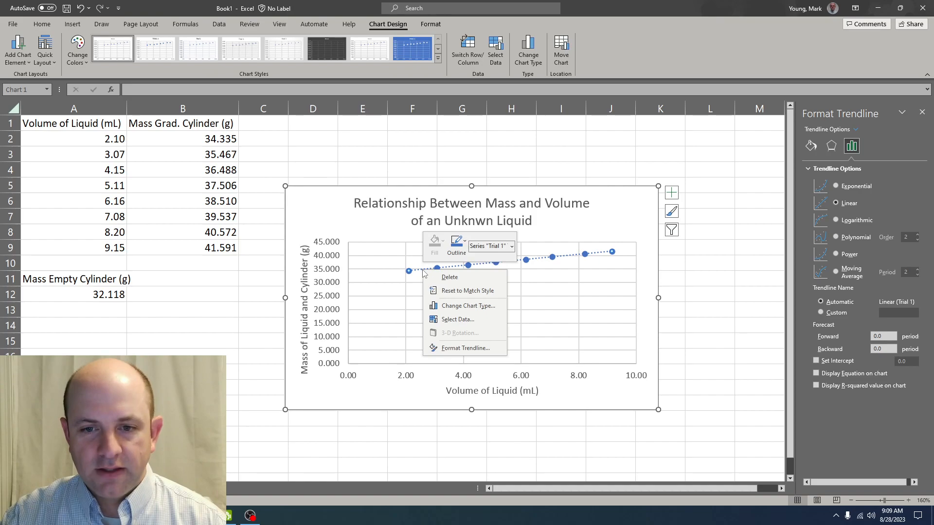
{"action": "key", "text": "Escape"}
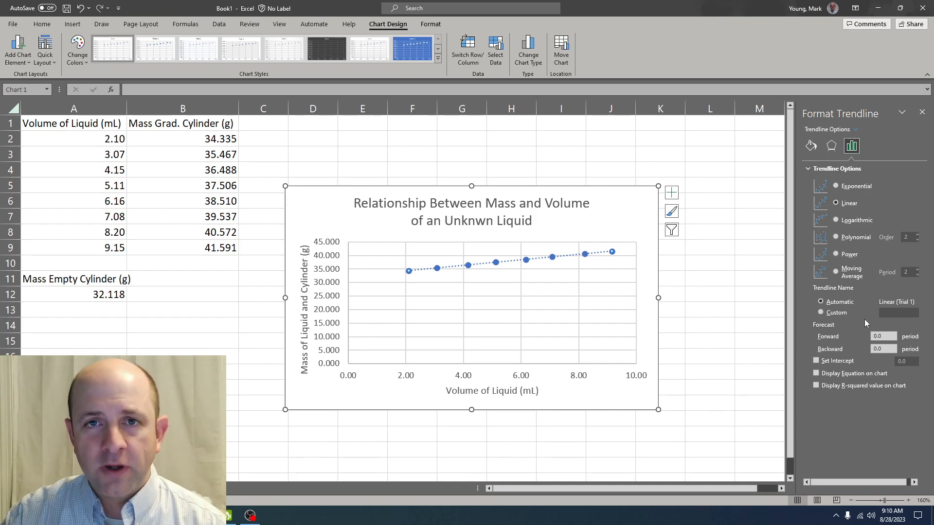
{"action": "left_click", "coordinate": [817, 374]}
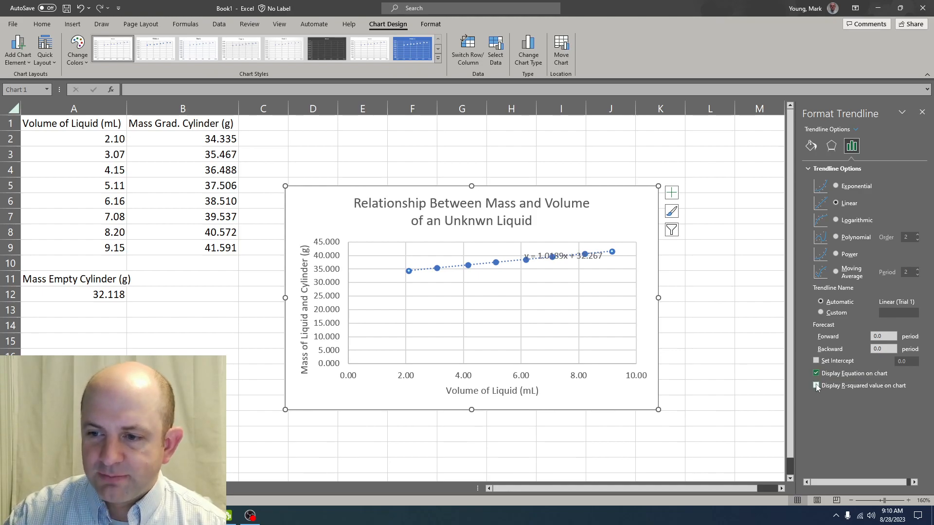
{"action": "left_click", "coordinate": [816, 385]}
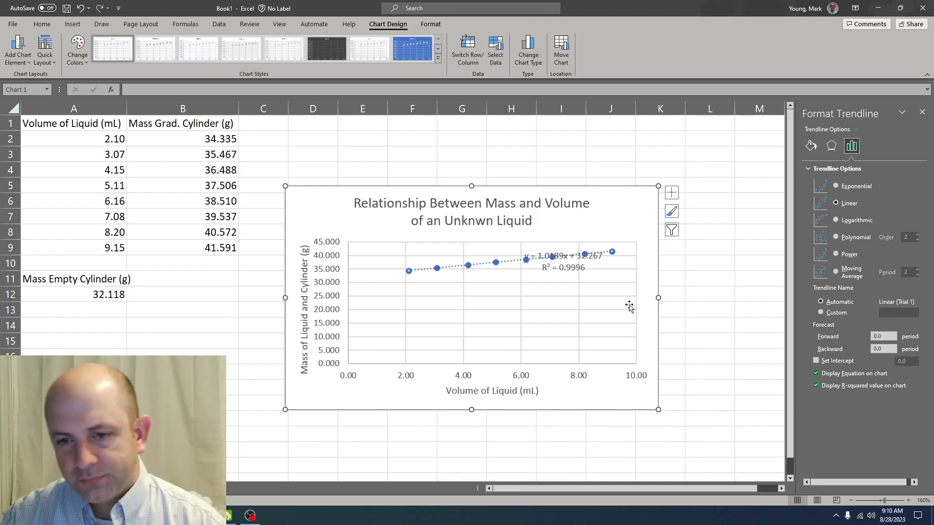
{"action": "left_click", "coordinate": [922, 112]}
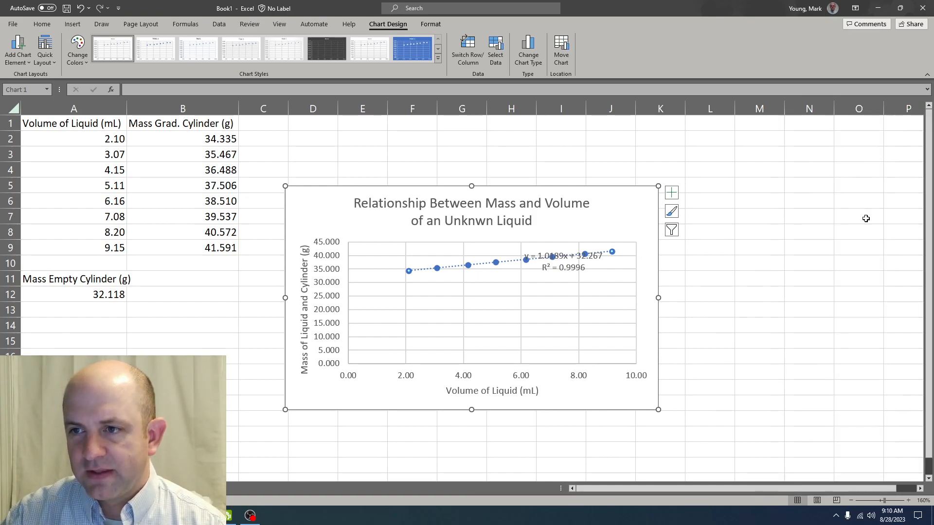
- Move the trendline's equation and R-squared label off the data points to the space just above the plot area's upper-right corner
{"action": "left_click", "coordinate": [567, 269]}
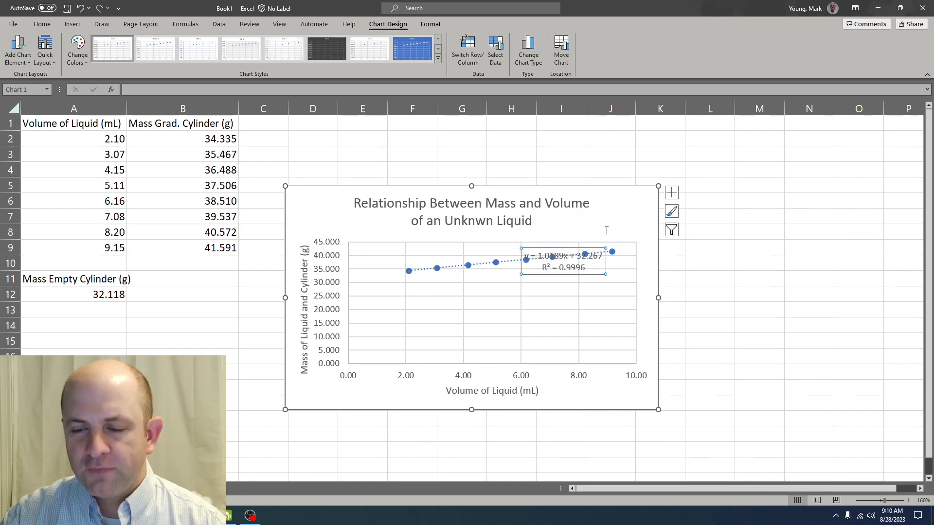
{"action": "left_click_drag", "start_coordinate": [606, 230], "coordinate": [612, 236]}
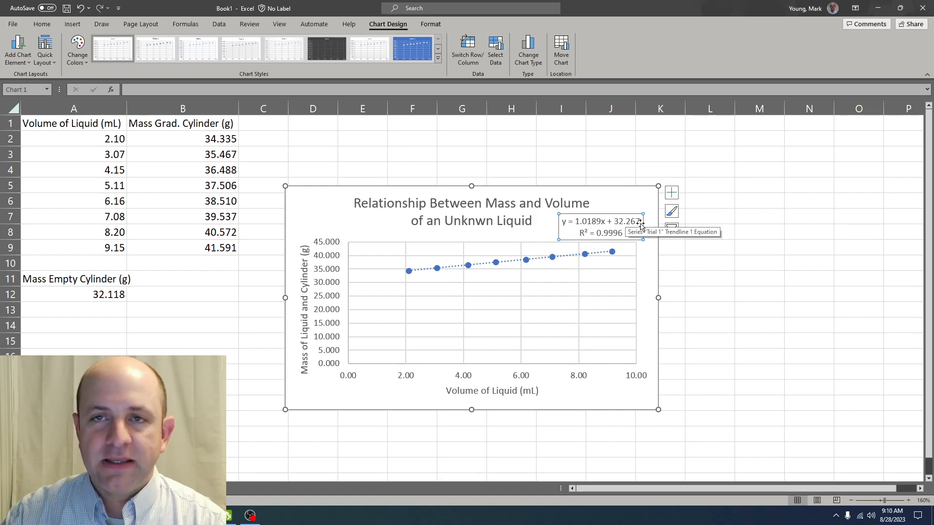
{"action": "left_click", "coordinate": [554, 227]}
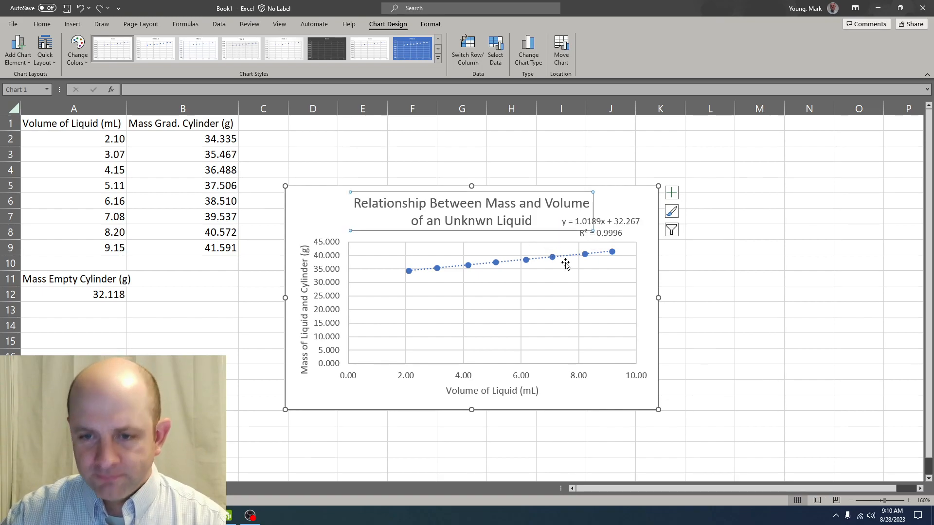
{"action": "left_click", "coordinate": [632, 206]}
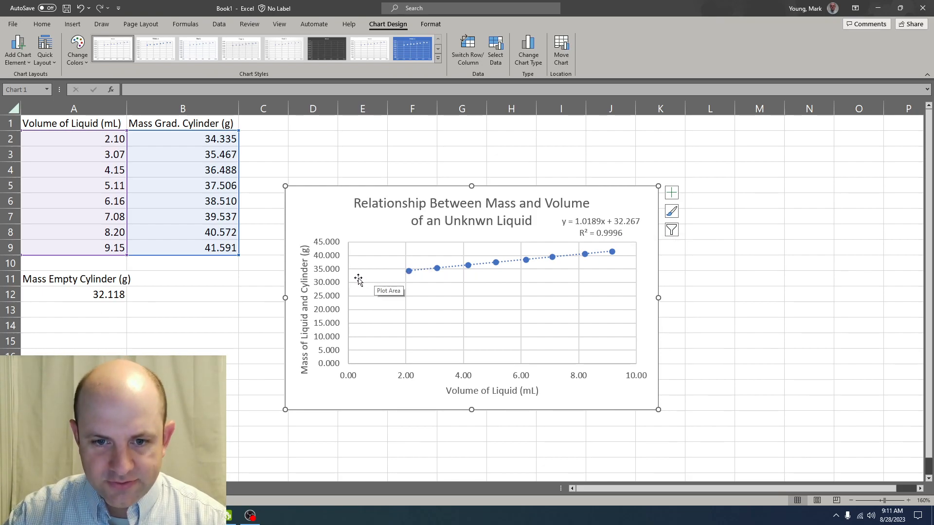
{"action": "left_click", "coordinate": [87, 308]}
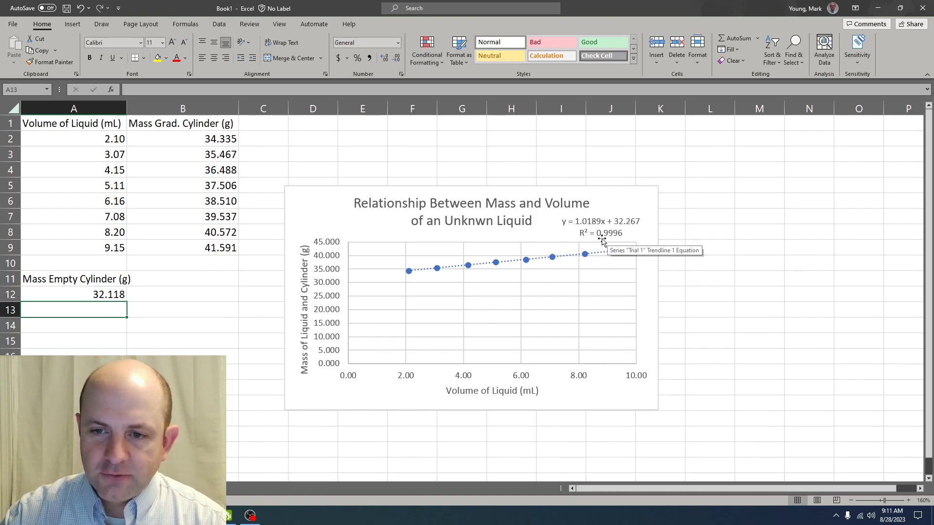
- Extend the linear trendline backward by setting its Backward forecast to 7 periods
{"action": "left_click", "coordinate": [646, 239]}
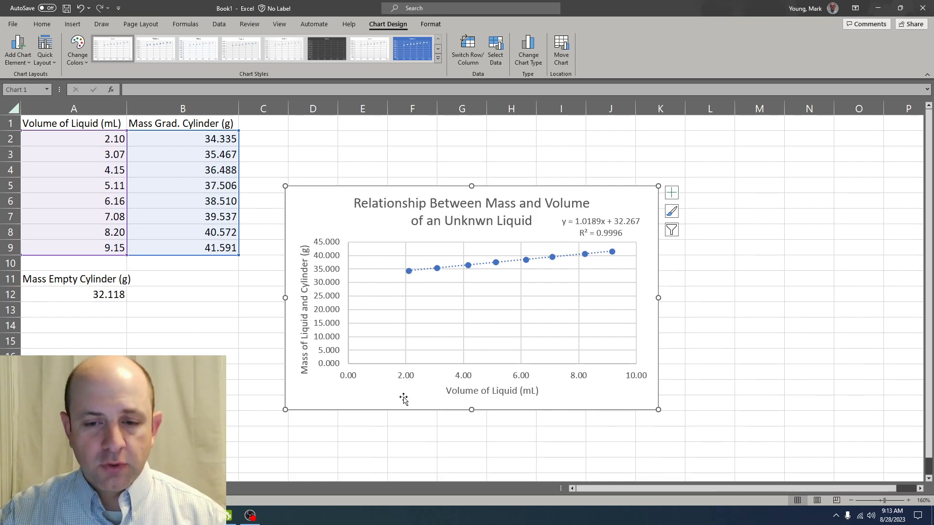
{"action": "left_click", "coordinate": [451, 269]}
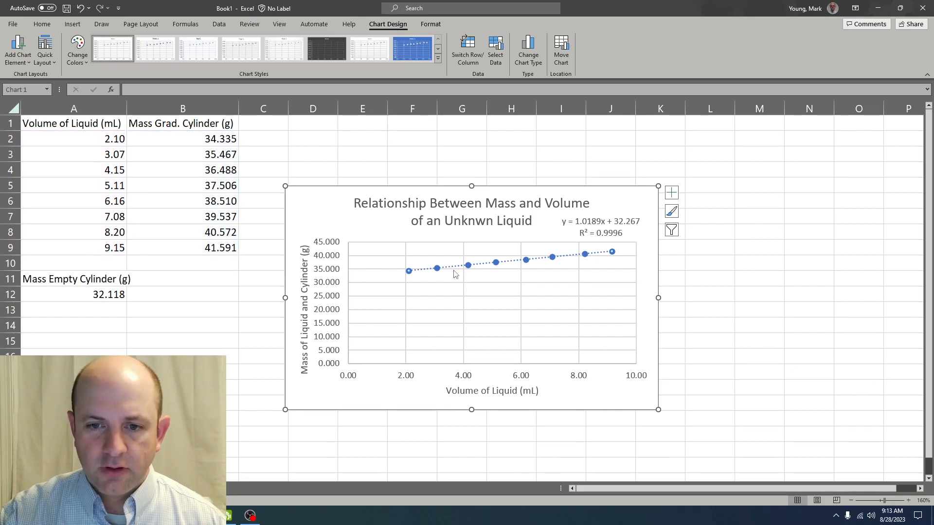
{"action": "right_click", "coordinate": [452, 271]}
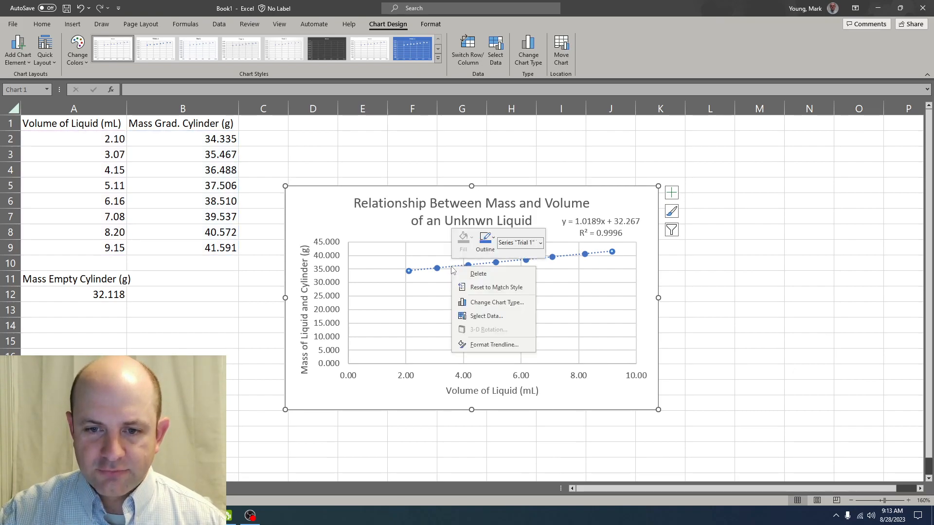
{"action": "left_click", "coordinate": [493, 345]}
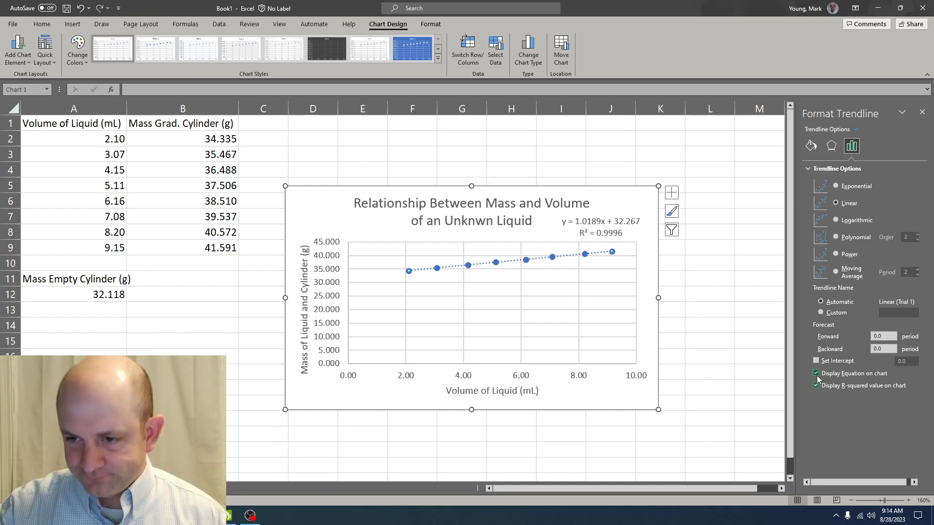
{"action": "left_click", "coordinate": [888, 350]}
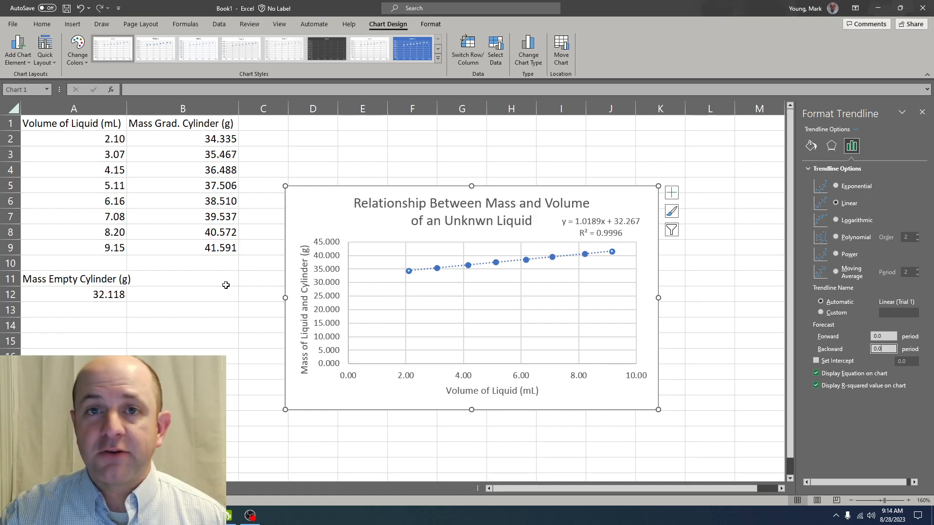
{"action": "left_click", "coordinate": [889, 348]}
{"action": "type", "text": "7"}
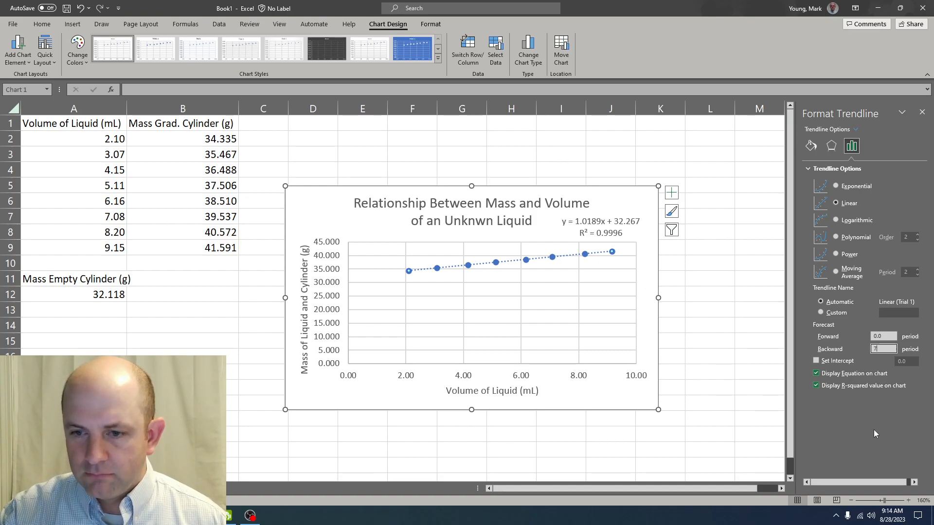
{"action": "left_click", "coordinate": [709, 371]}
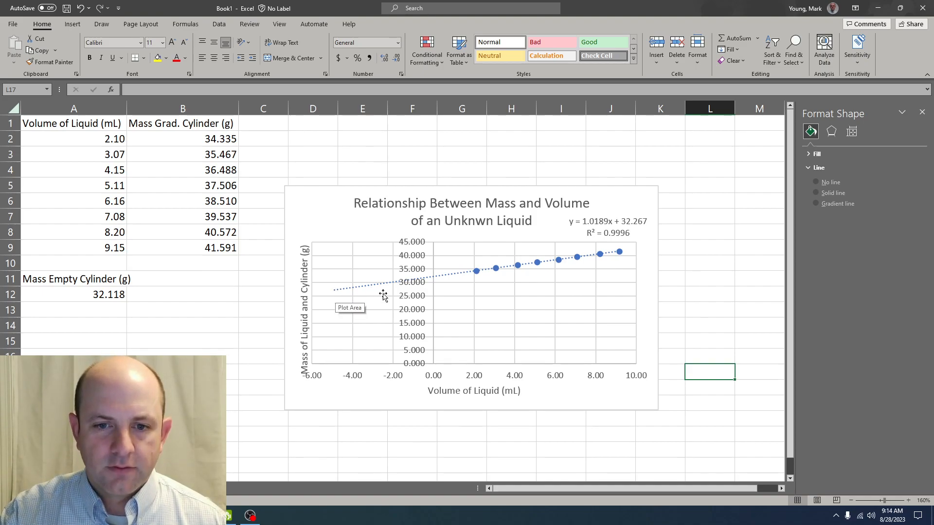
- Remove the trendline's backward extension by setting its Backward forecast to 0 periods
{"action": "left_click", "coordinate": [467, 272]}
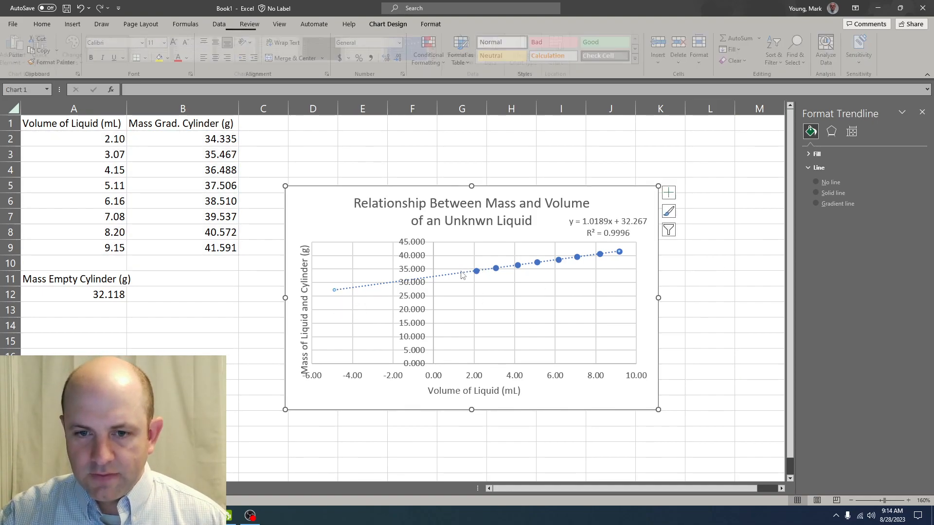
{"action": "double_click", "coordinate": [884, 348]}
{"action": "type", "text": "0"}
{"action": "left_click", "coordinate": [773, 353]}
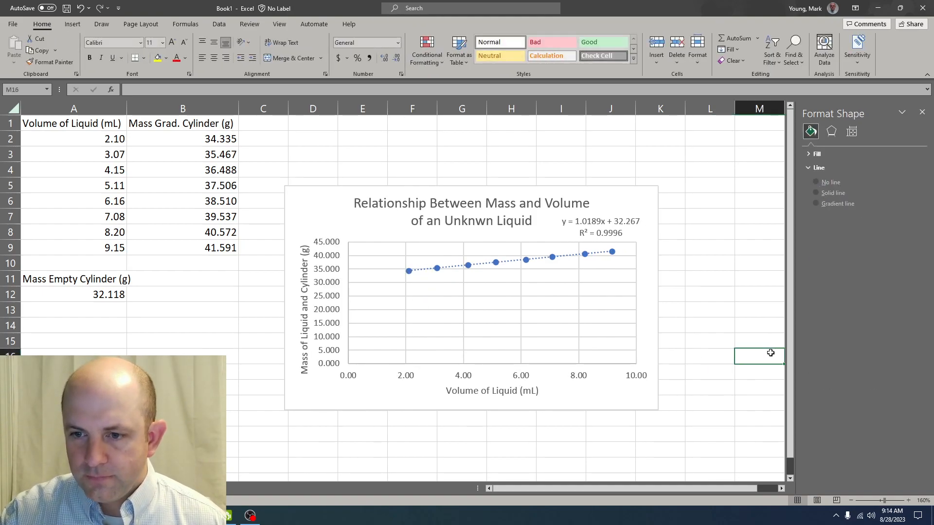